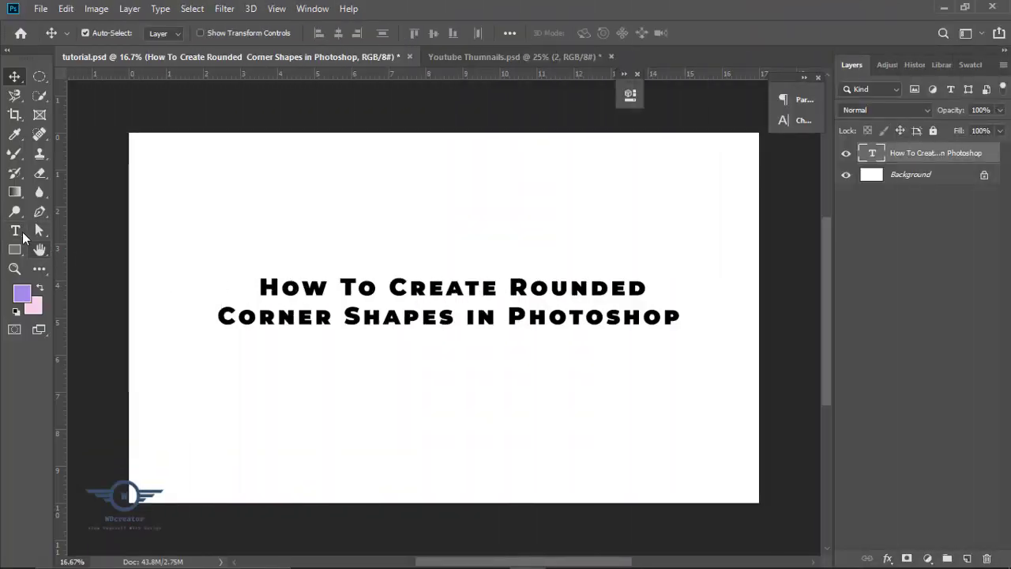
# Enlarge all of the two-line title text to 60.73 pt in the Character panel.
pyautogui.click(15, 230)
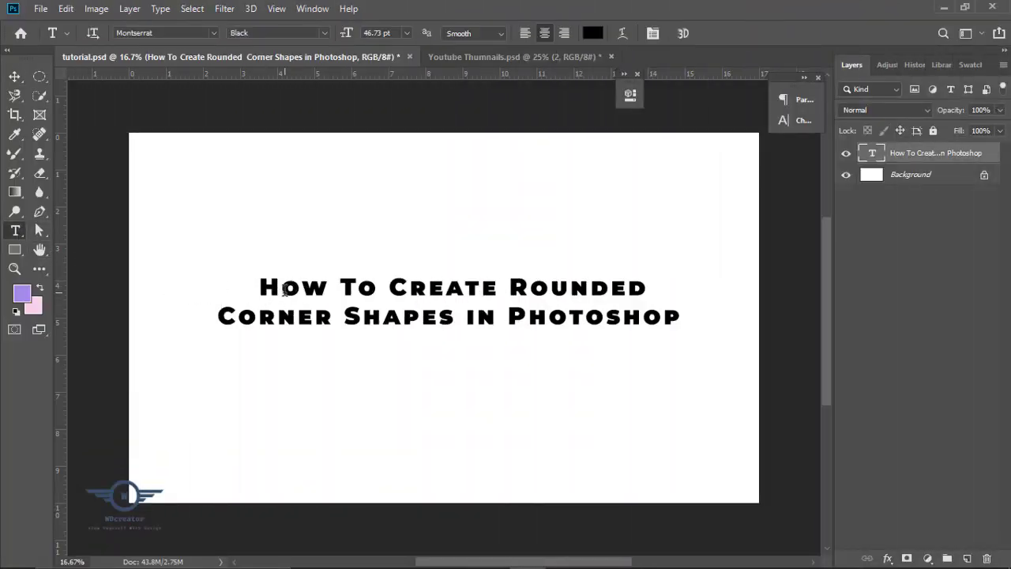
pyautogui.click(272, 294)
pyautogui.hotkey('ctrl', 'a')
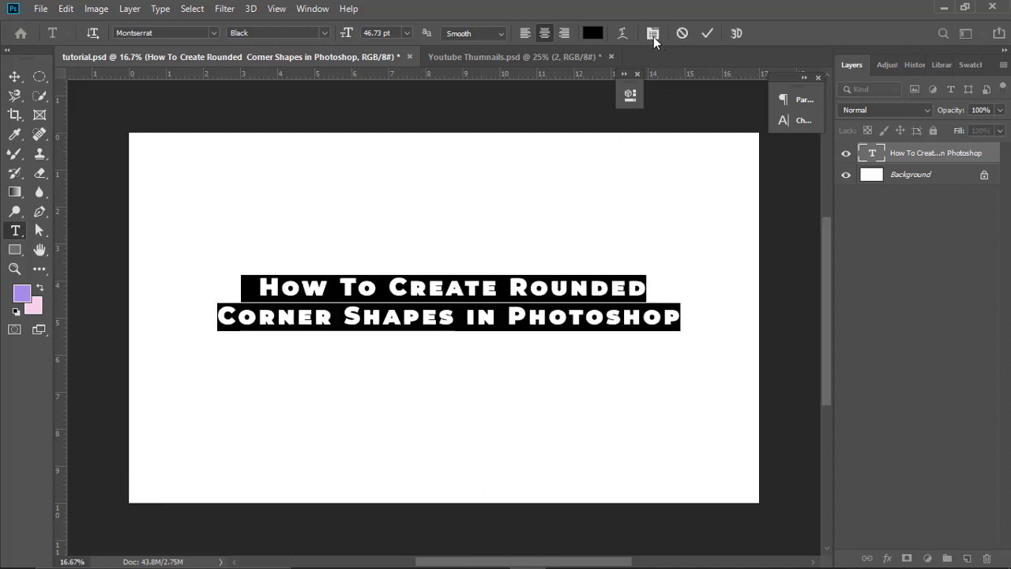
pyautogui.click(653, 33)
pyautogui.moveTo(619, 138); pyautogui.dragTo(627, 141)
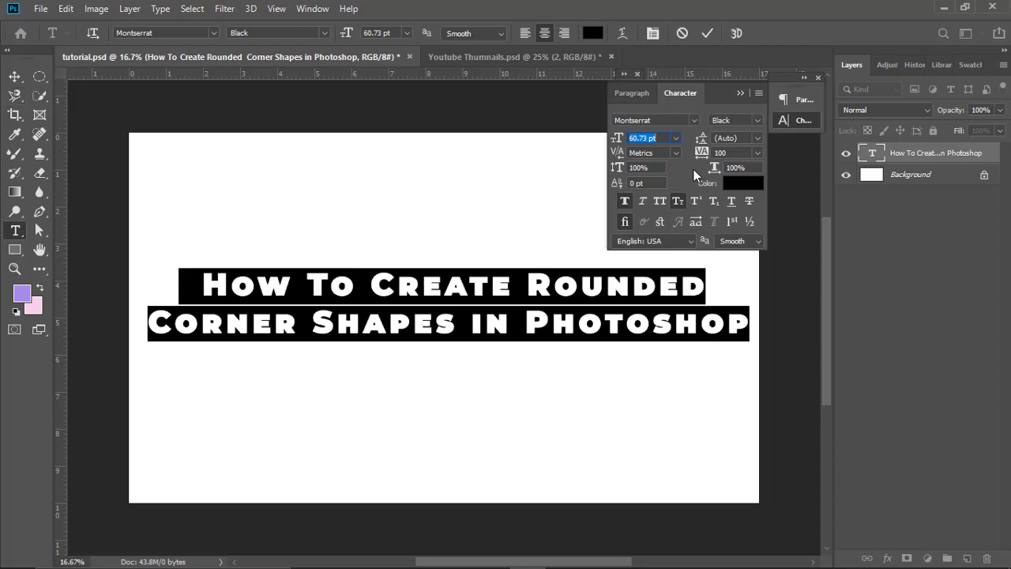
pyautogui.click(14, 76)
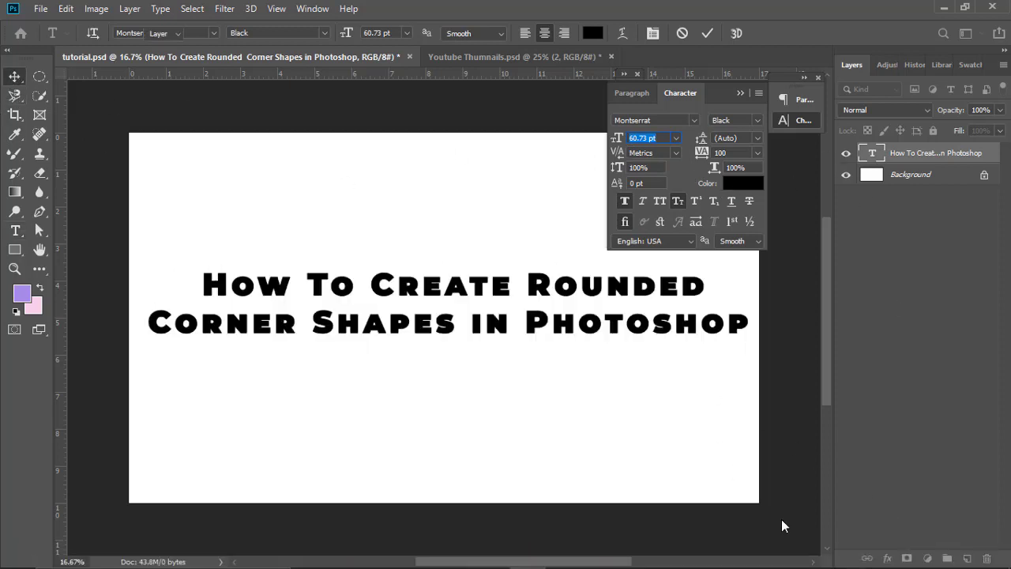
# Hide the title text layer, leaving the canvas blank white.
pyautogui.click(885, 557)
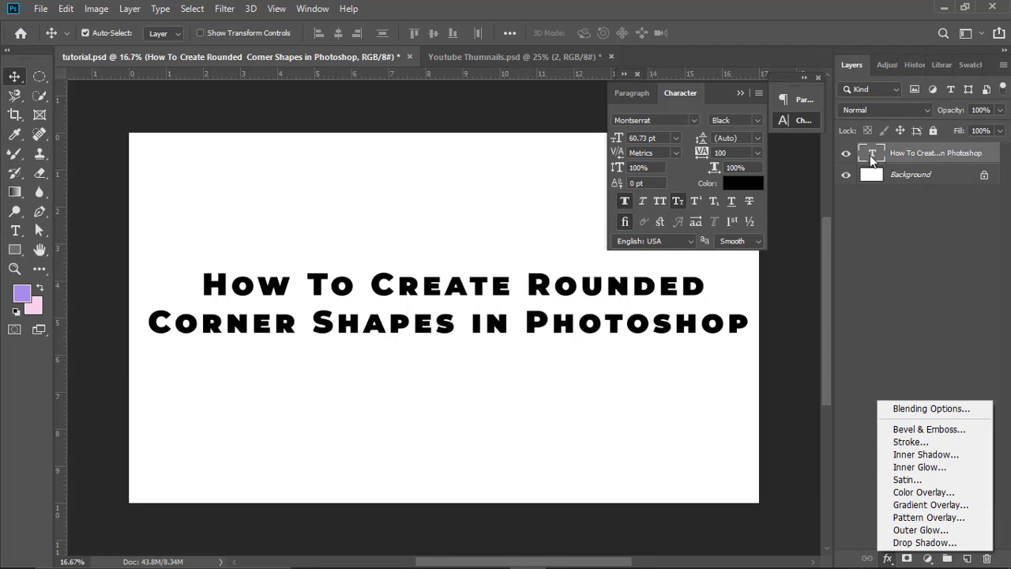
pyautogui.click(846, 153)
pyautogui.click(845, 154)
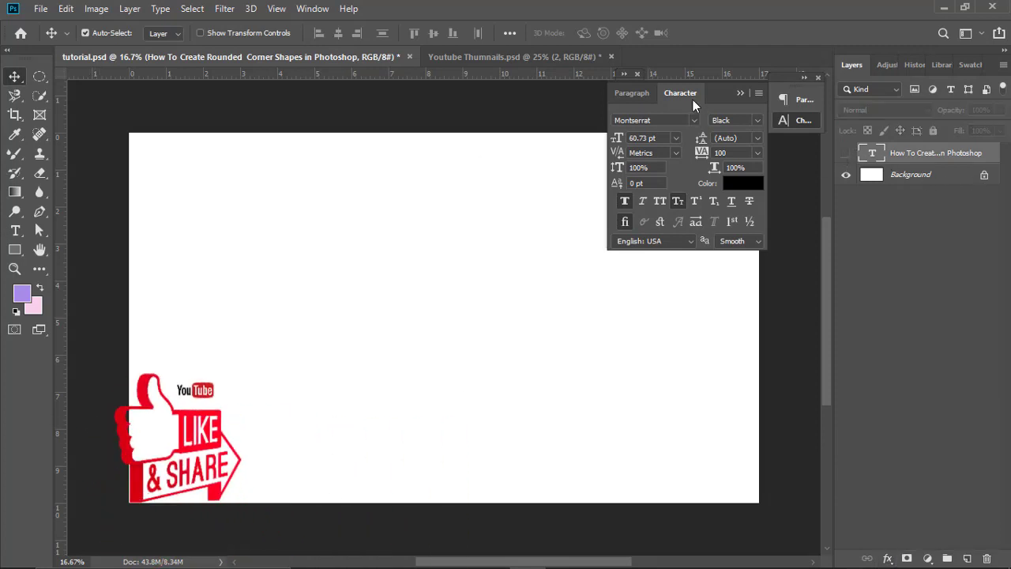
pyautogui.click(740, 94)
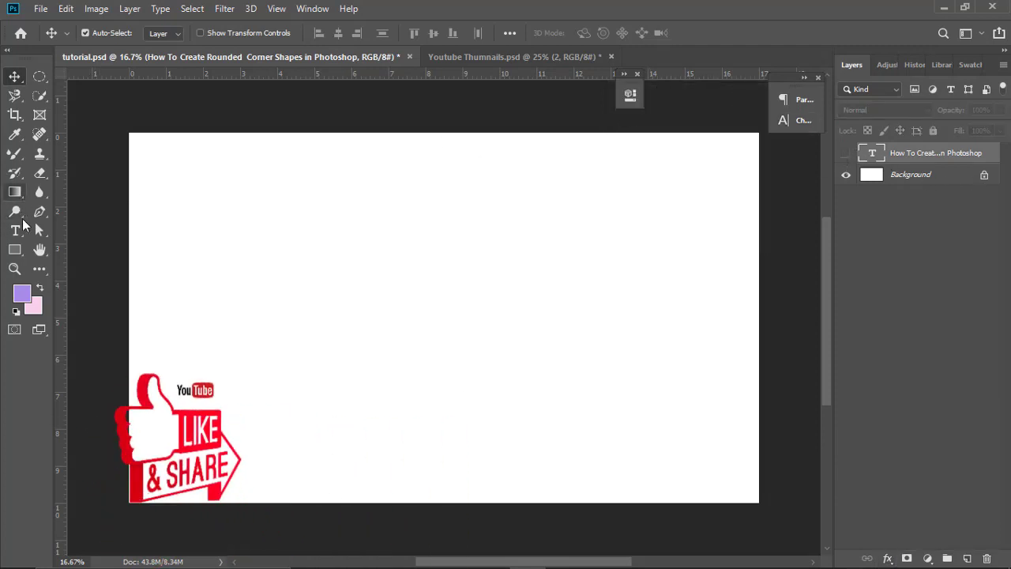
# Draw a rectangle in the upper left of the canvas with the Rectangle Tool.
pyautogui.click(15, 249)
pyautogui.rightClick(15, 249)
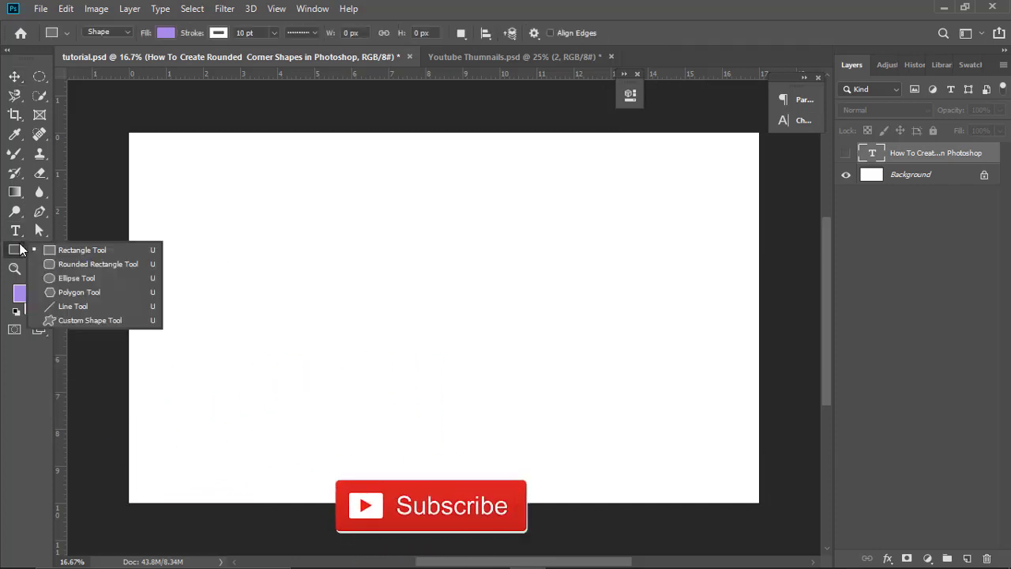
pyautogui.click(81, 257)
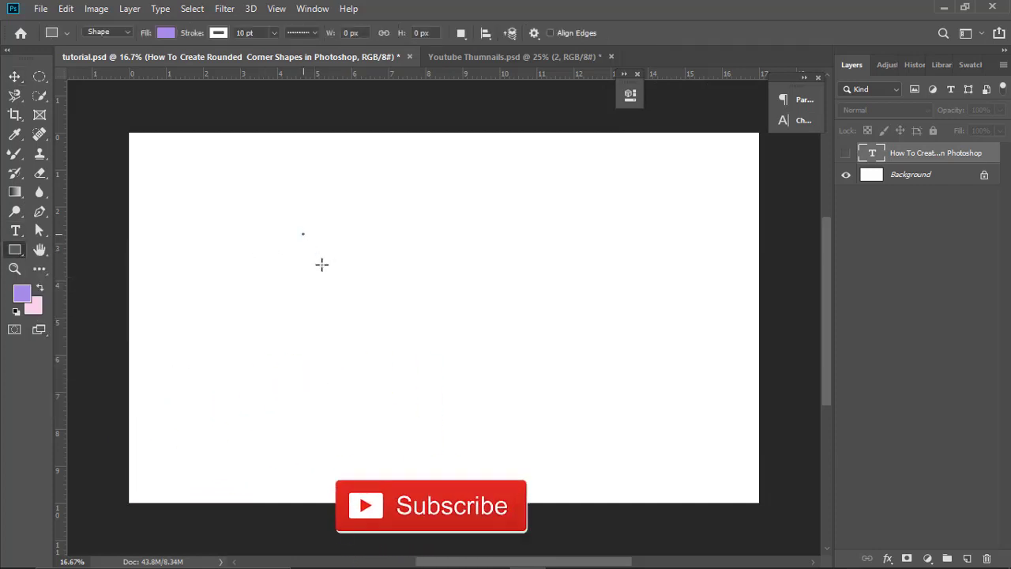
pyautogui.moveTo(197, 175); pyautogui.dragTo(442, 298)
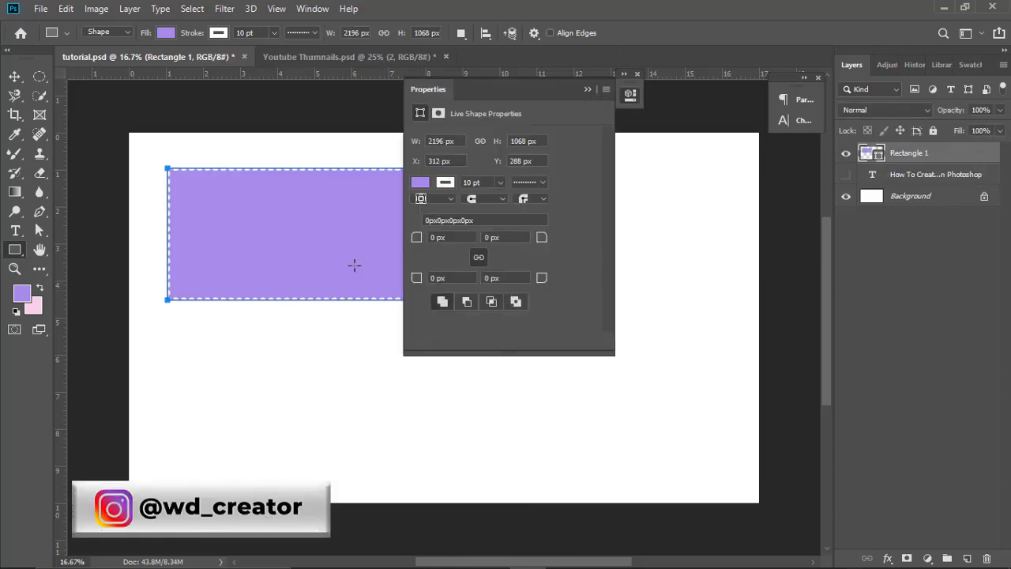
# Give the rectangle a 0 pt stroke and 100 px radius on all four corners.
pyautogui.click(497, 184)
pyautogui.moveTo(495, 199); pyautogui.dragTo(458, 205)
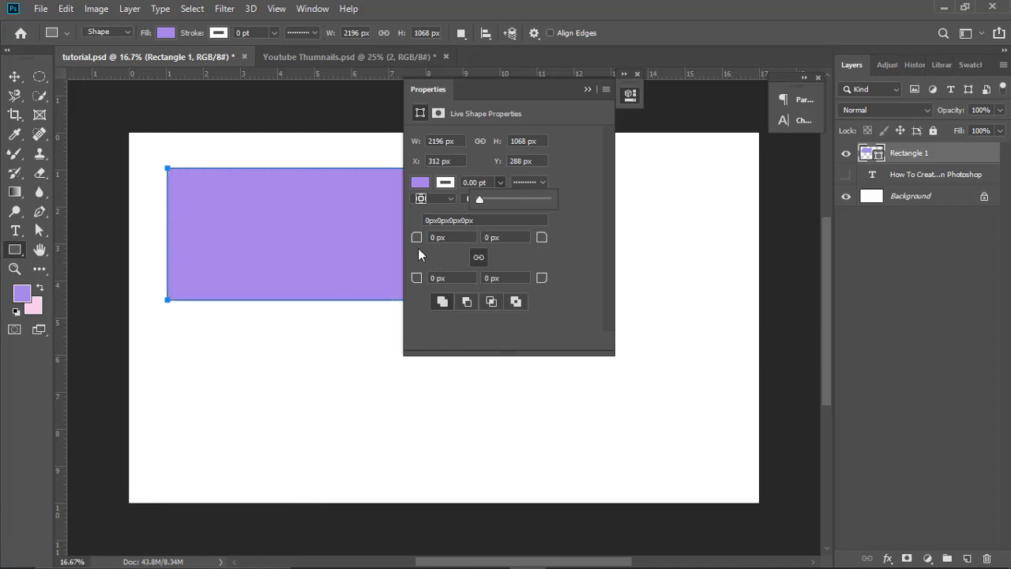
pyautogui.click(436, 237)
pyautogui.write('10')
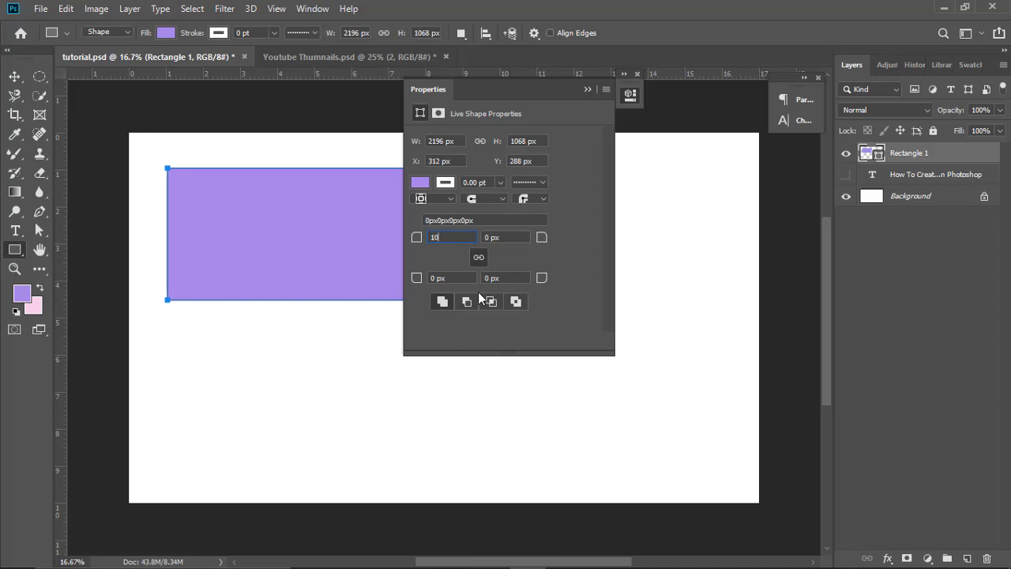
pyautogui.press('Return')
pyautogui.click(521, 238)
pyautogui.write('100')
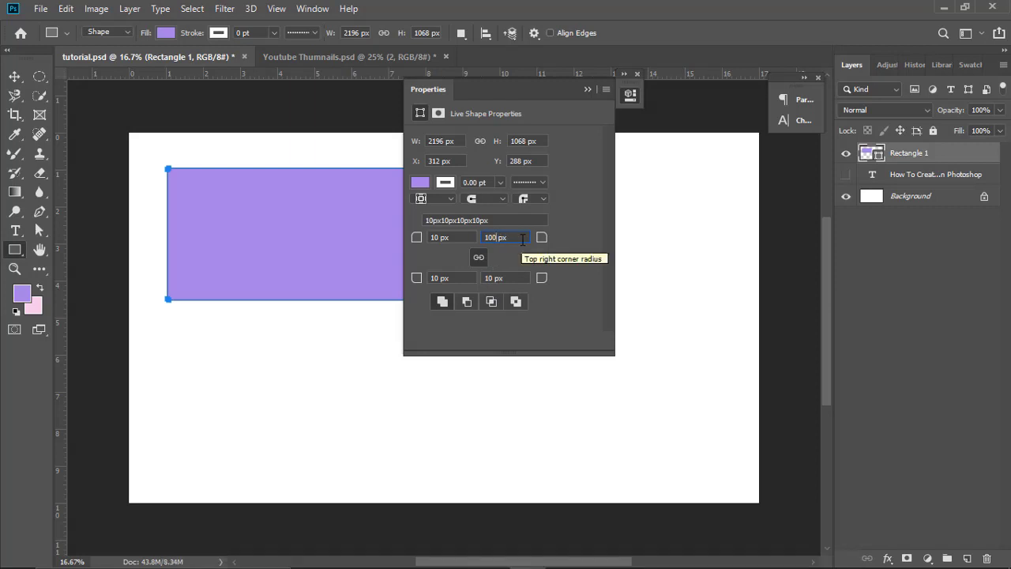
pyautogui.click(477, 257)
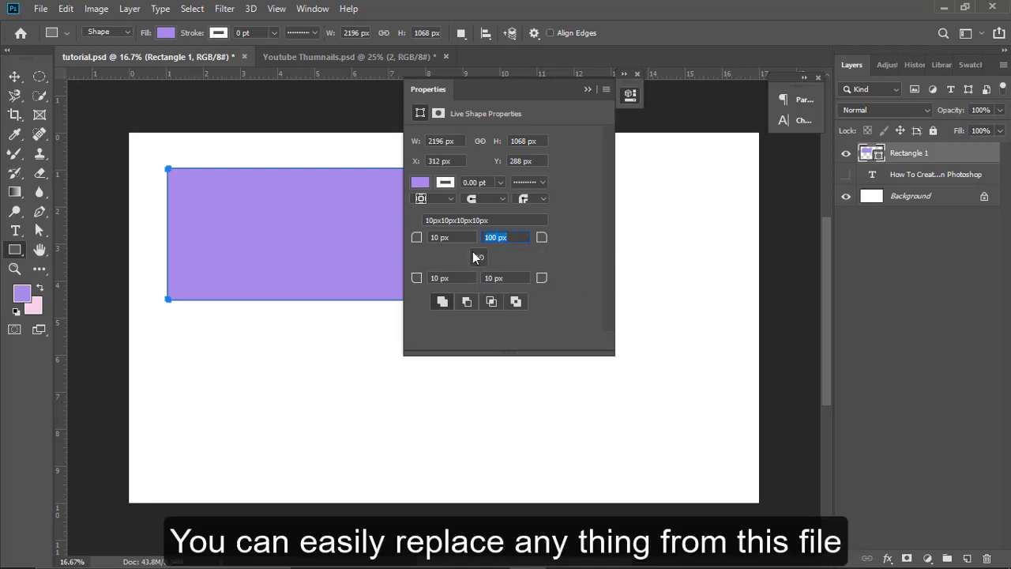
pyautogui.click(467, 237)
pyautogui.write('100')
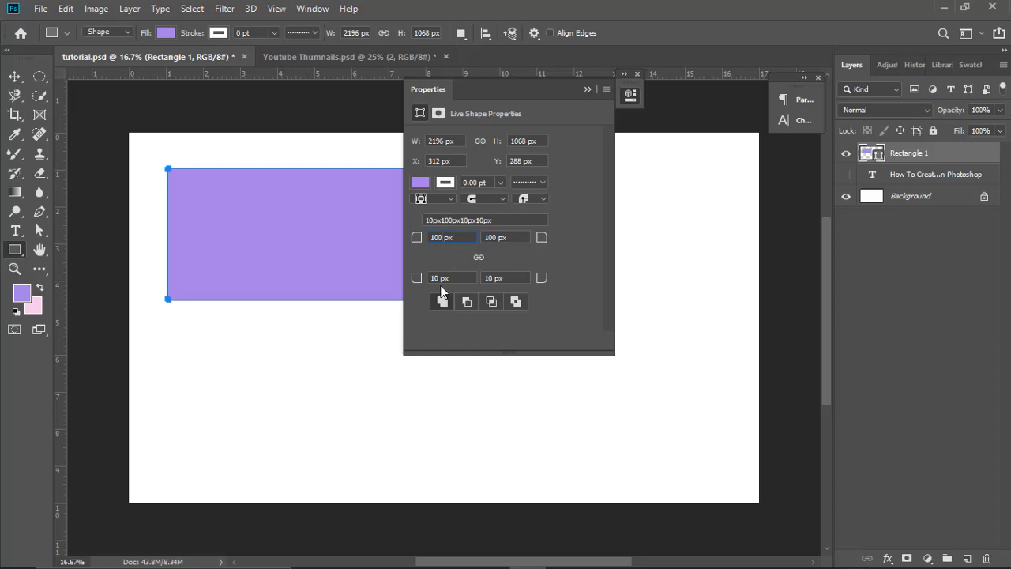
pyautogui.click(436, 279)
pyautogui.write('0')
pyautogui.click(493, 279)
pyautogui.write('100')
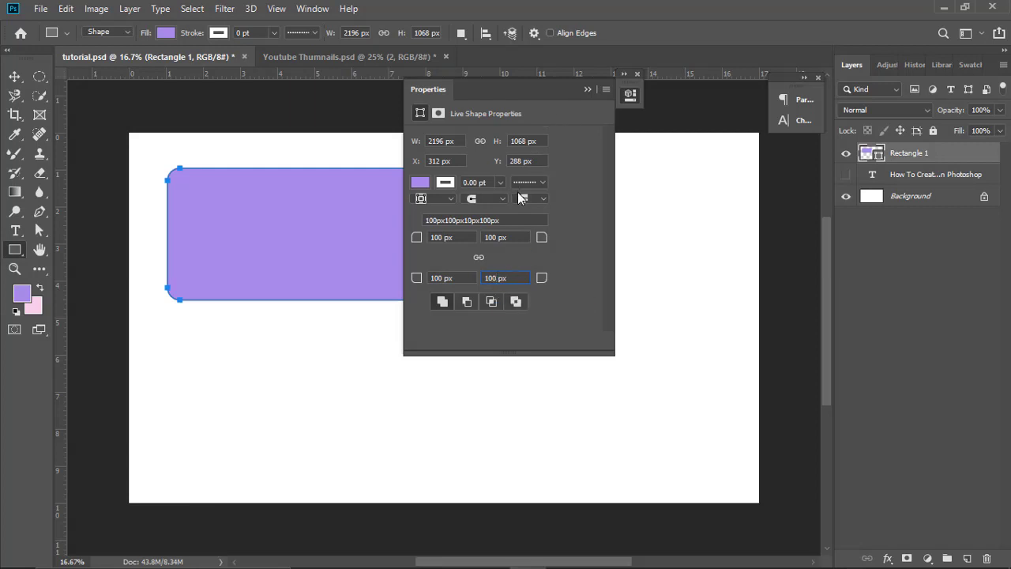
pyautogui.click(587, 89)
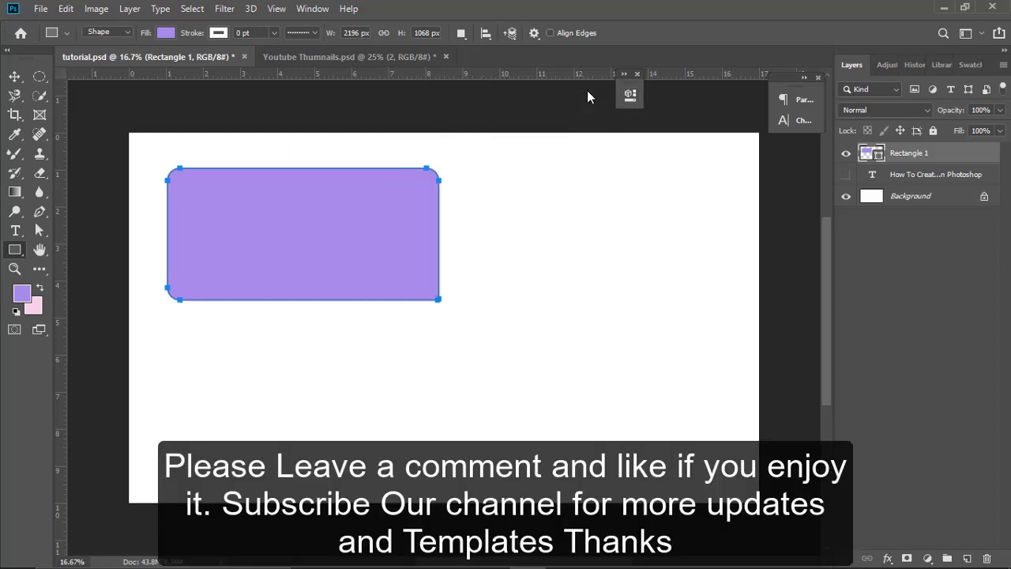
# Shrink the rounded rectangle and position it near the canvas top-left.
pyautogui.click(15, 77)
pyautogui.moveTo(235, 218); pyautogui.dragTo(319, 264)
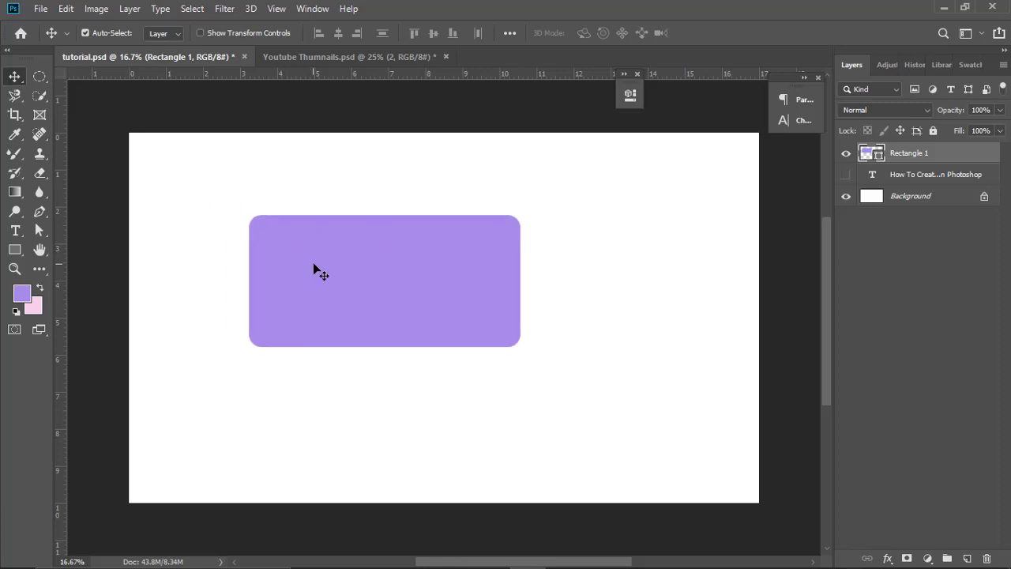
pyautogui.moveTo(388, 294); pyautogui.dragTo(371, 255)
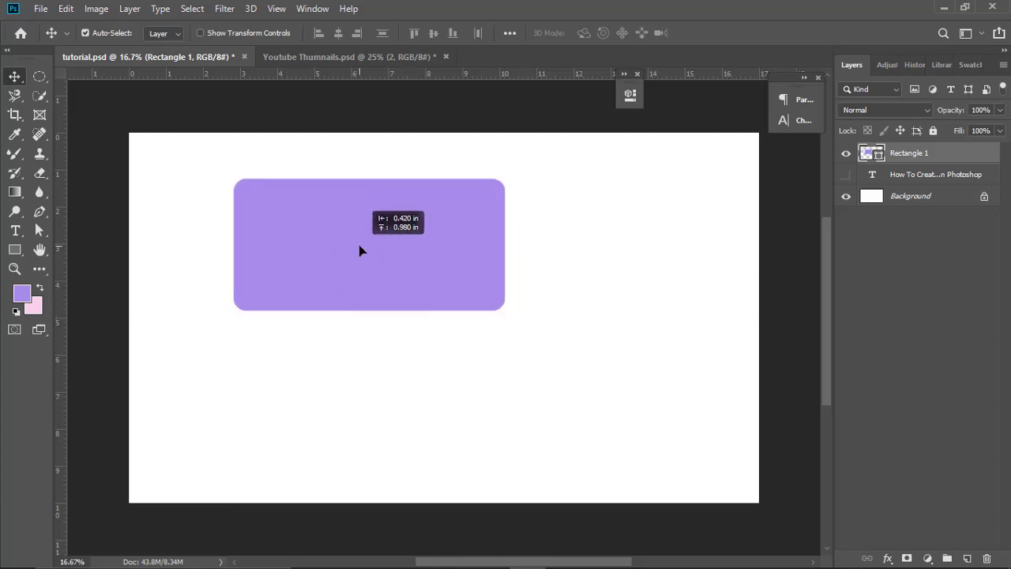
pyautogui.press('ctrl')
pyautogui.hotkey('ctrl', 't')
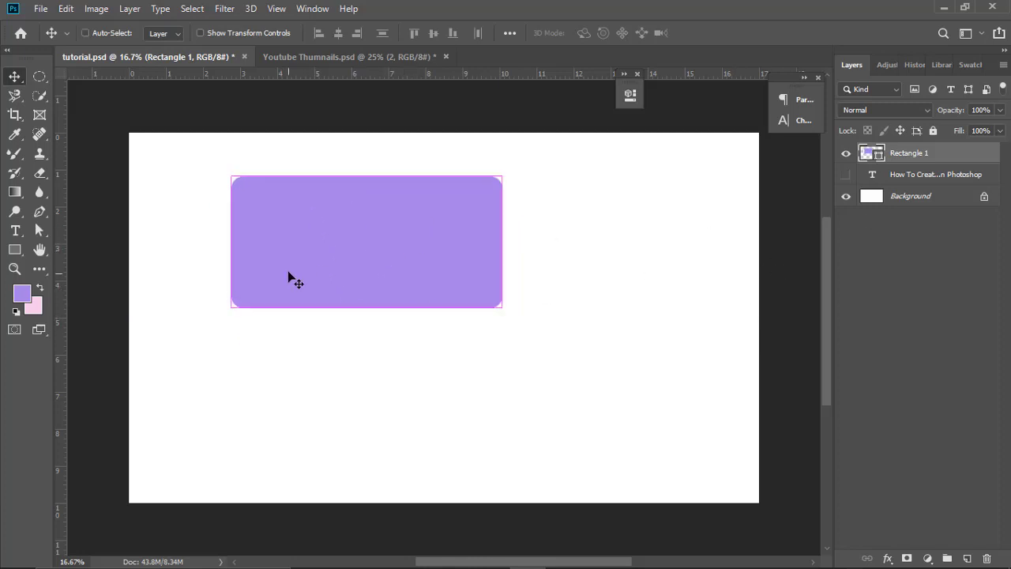
pyautogui.moveTo(490, 179); pyautogui.dragTo(466, 196)
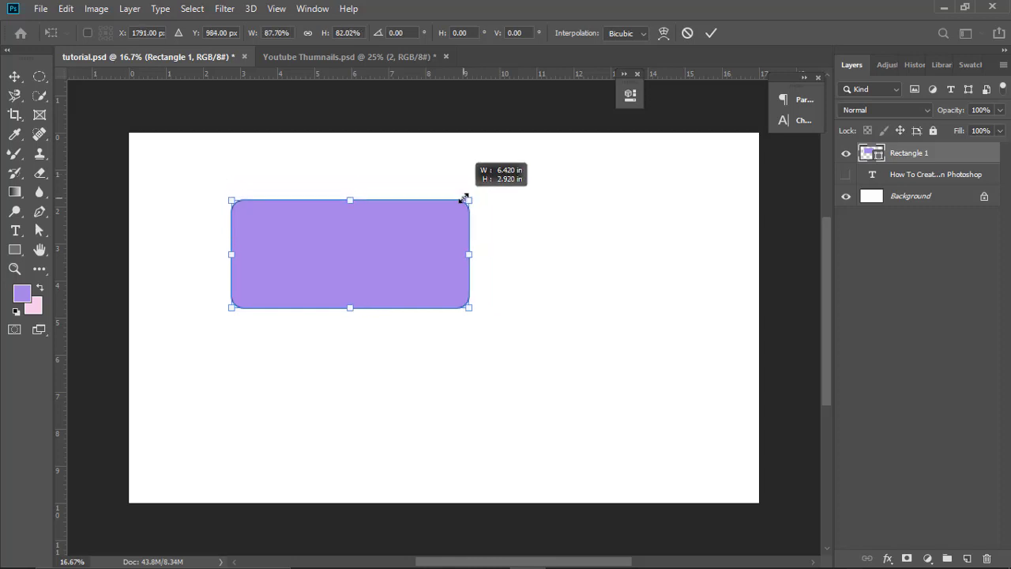
pyautogui.press('Return')
pyautogui.moveTo(390, 260)
pyautogui.mouseDown()
pyautogui.moveTo(395, 226)
pyautogui.moveTo(368, 214)
pyautogui.mouseUp()
# Draw a second rounded rectangle below the first purple box.
pyautogui.click(15, 250)
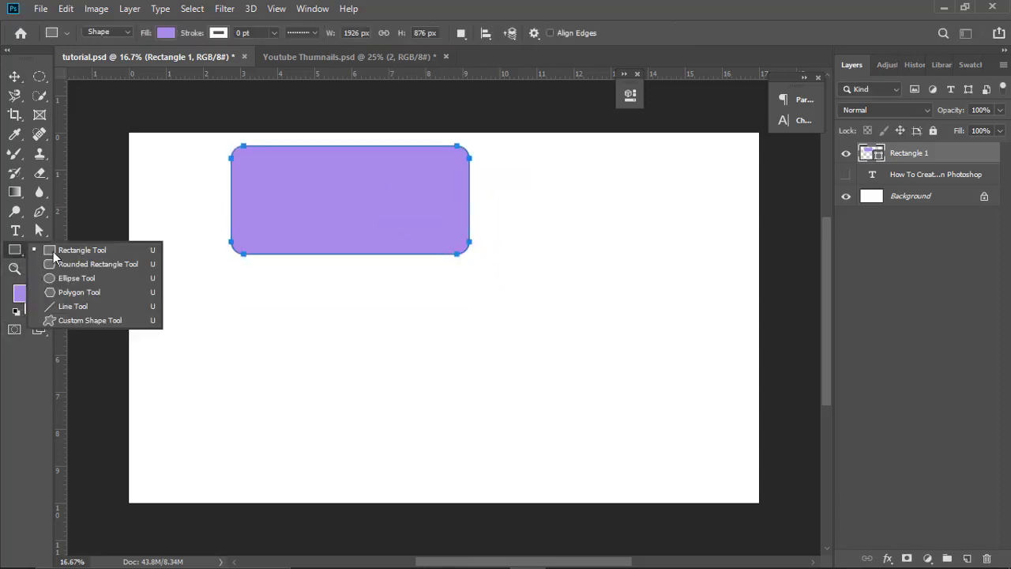
pyautogui.click(79, 264)
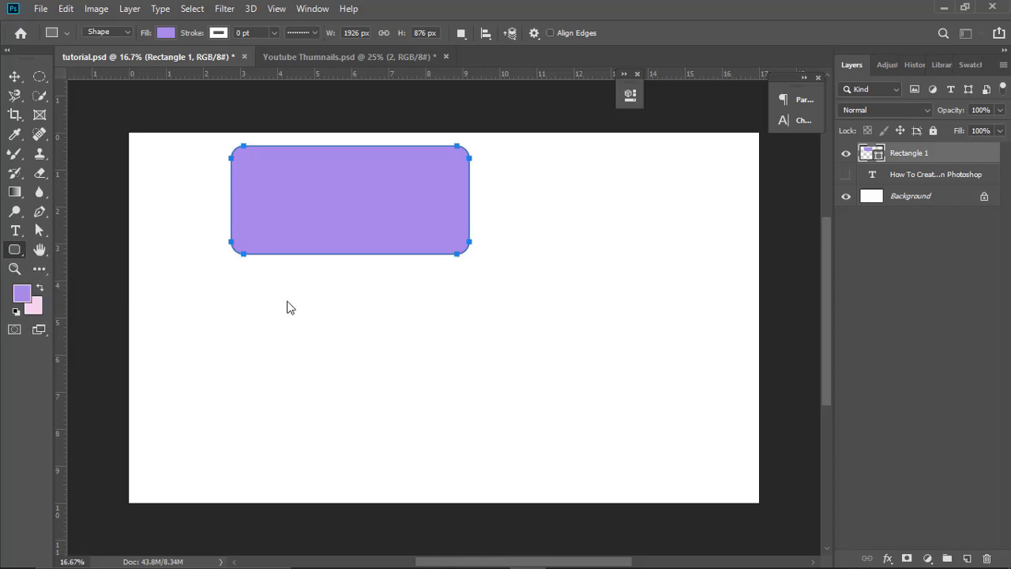
pyautogui.moveTo(287, 301)
pyautogui.mouseDown()
pyautogui.moveTo(430, 407)
pyautogui.moveTo(438, 402)
pyautogui.mouseUp()
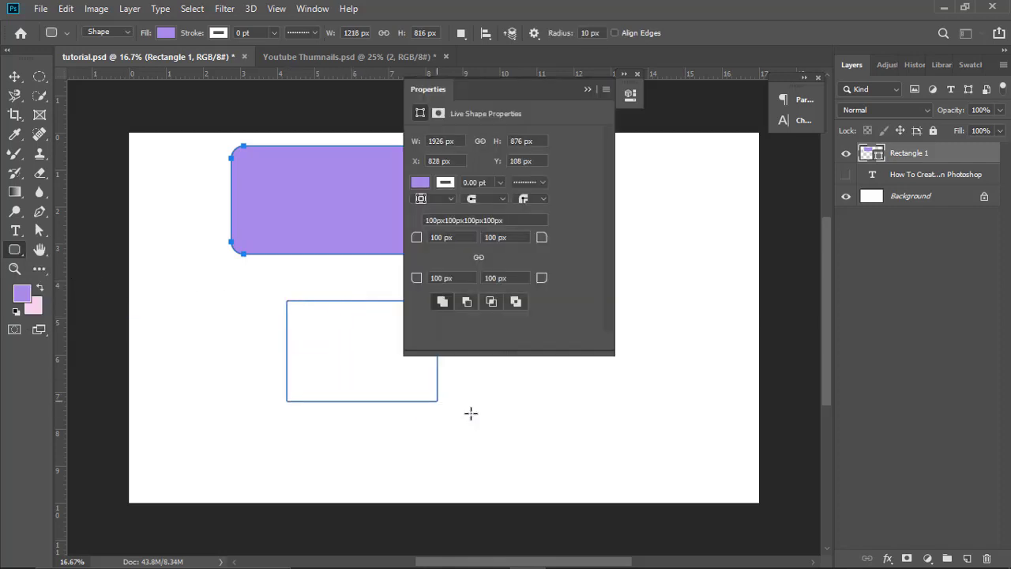
# Set its top-left corner radius to 300 px and the other corners to 0 px.
pyautogui.click(435, 238)
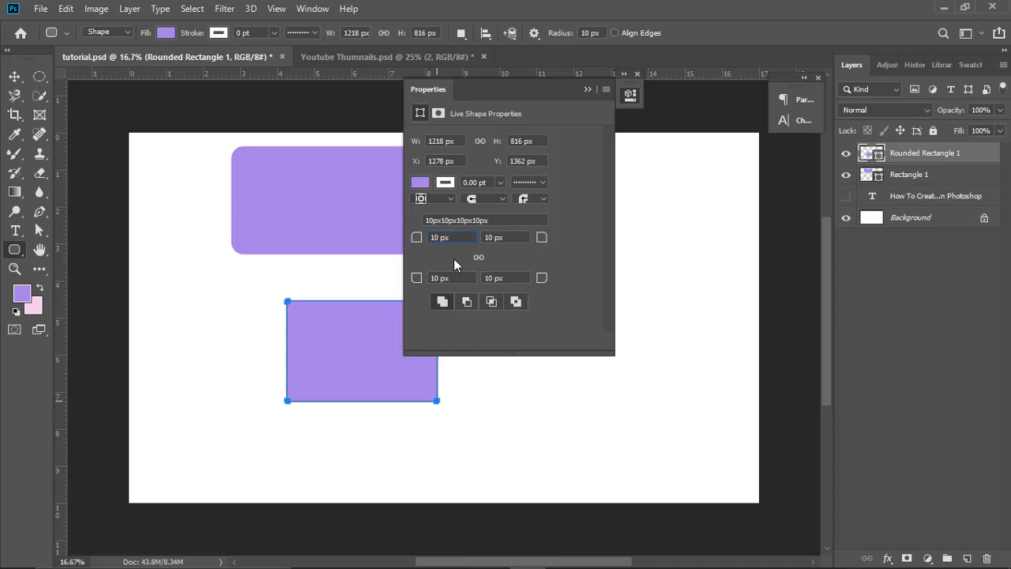
pyautogui.write('00')
pyautogui.press('Return')
pyautogui.click(494, 238)
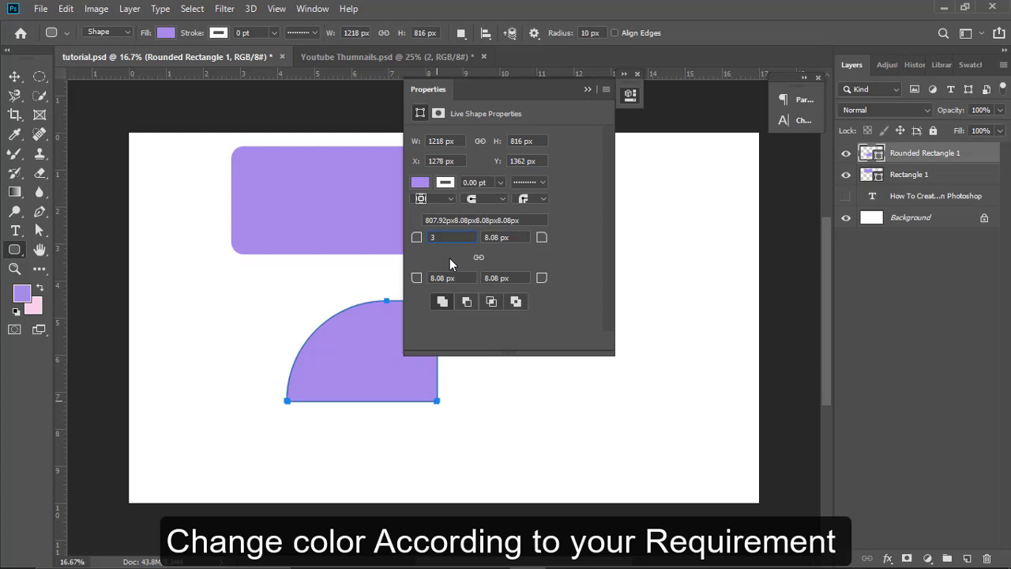
pyautogui.write('00')
pyautogui.press('Return')
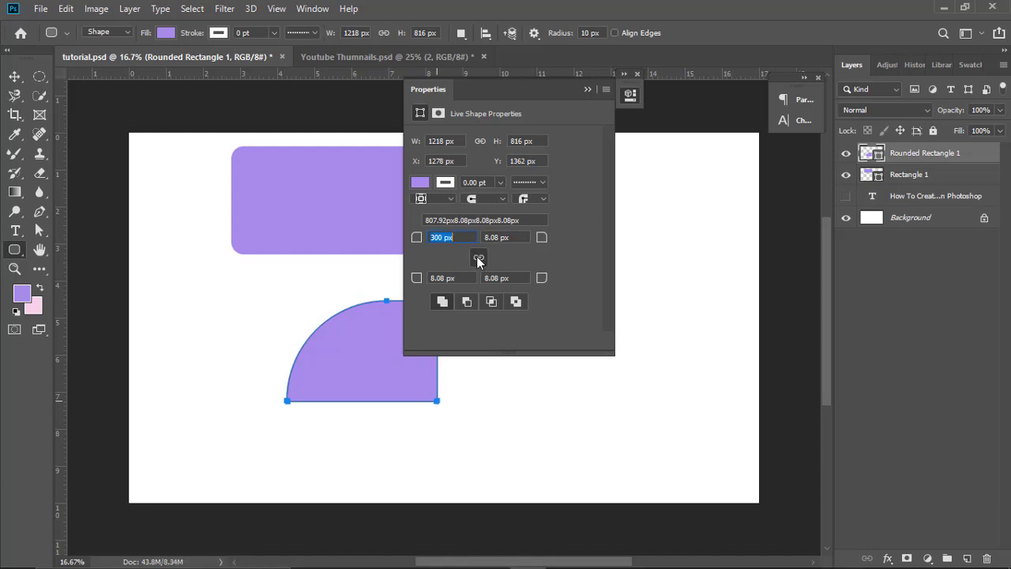
pyautogui.click(492, 238)
pyautogui.write('0')
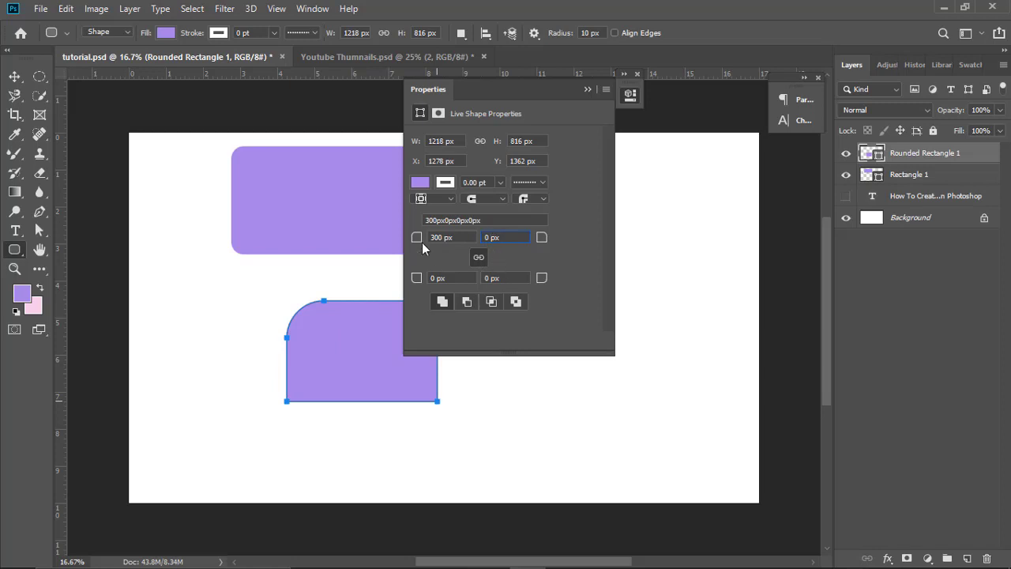
# Add a crimson preset Gradient Overlay to the second shape.
pyautogui.click(585, 89)
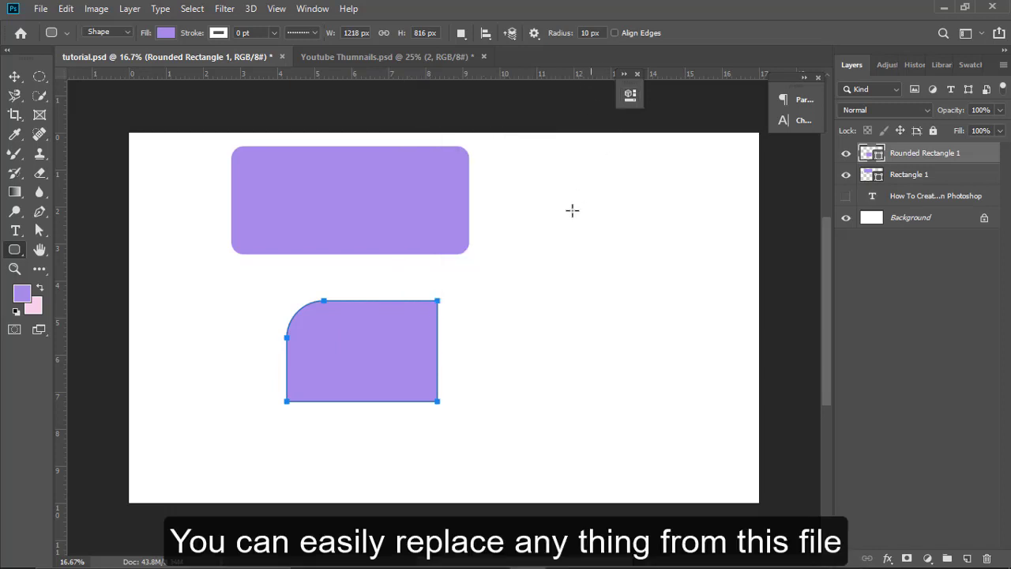
pyautogui.click(19, 79)
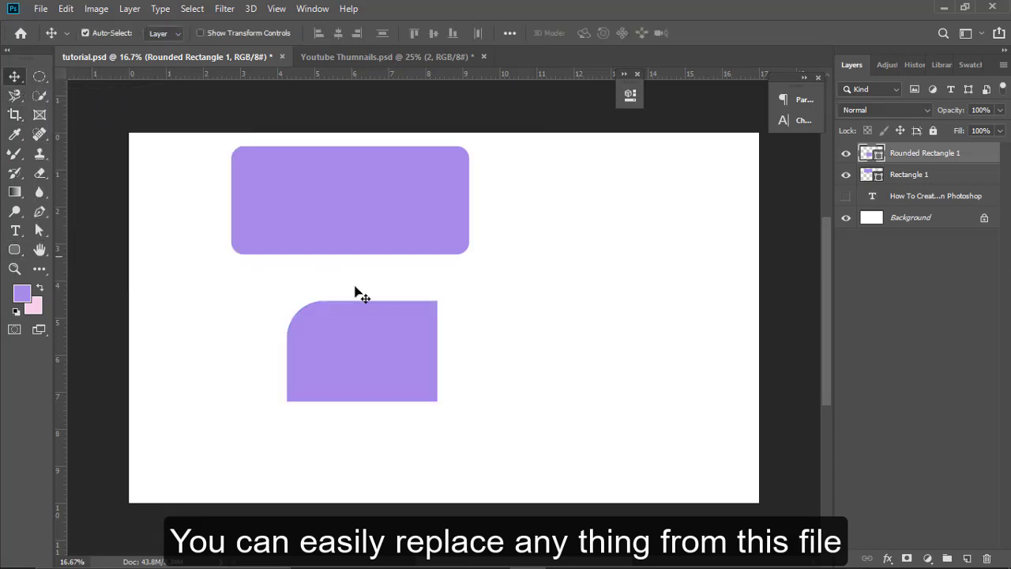
pyautogui.click(887, 558)
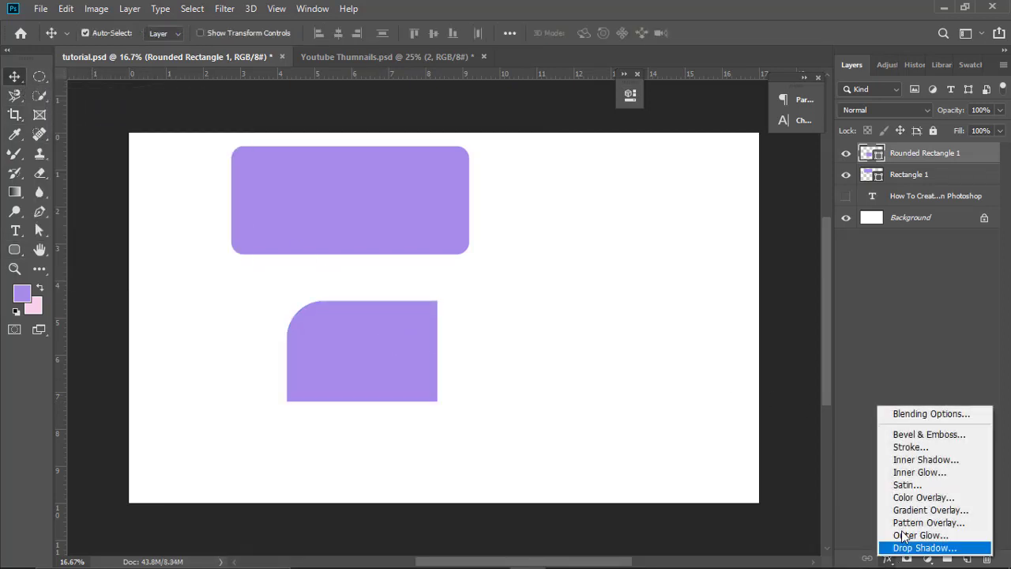
pyautogui.click(909, 511)
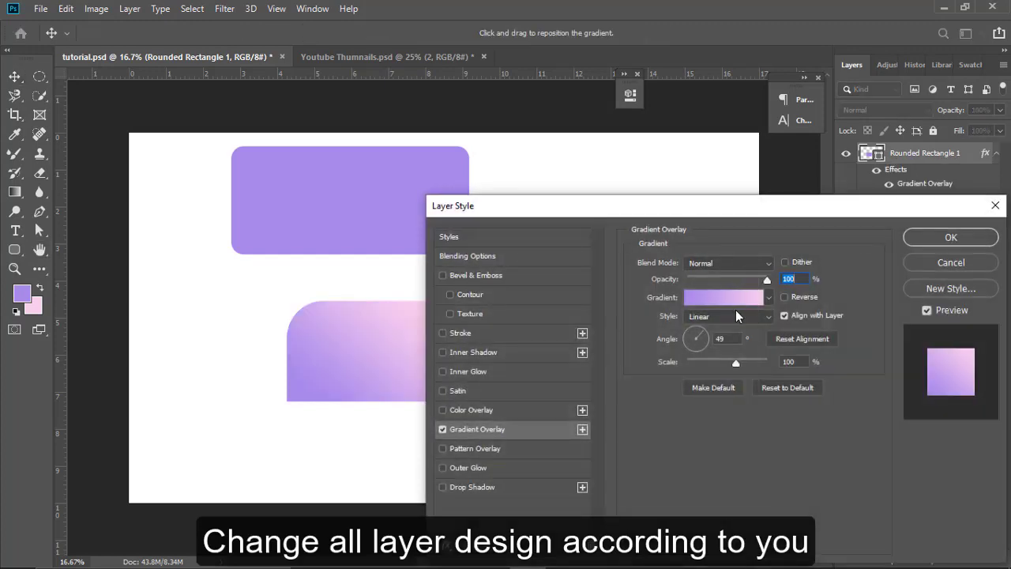
pyautogui.click(724, 299)
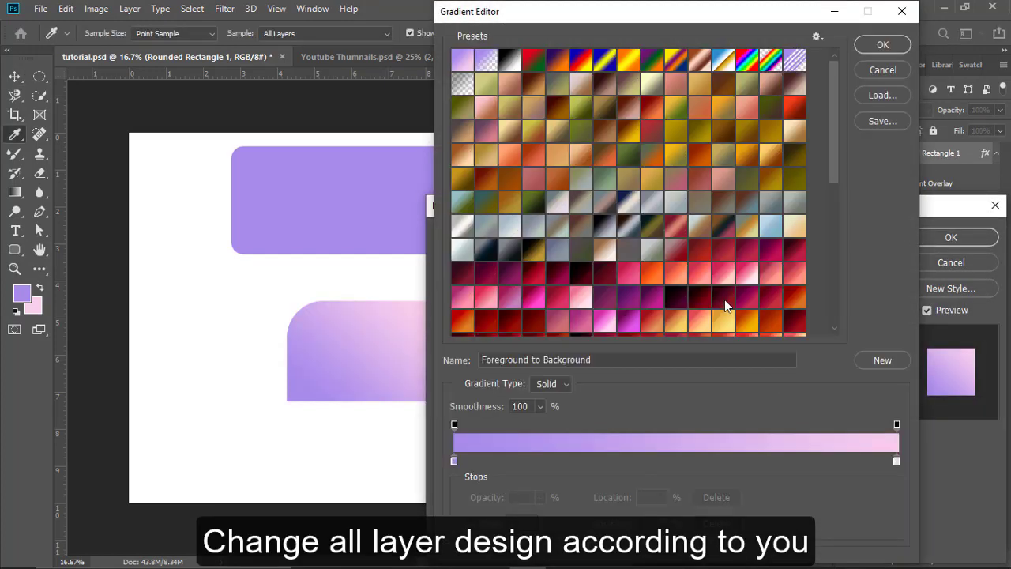
pyautogui.click(565, 302)
pyautogui.click(882, 44)
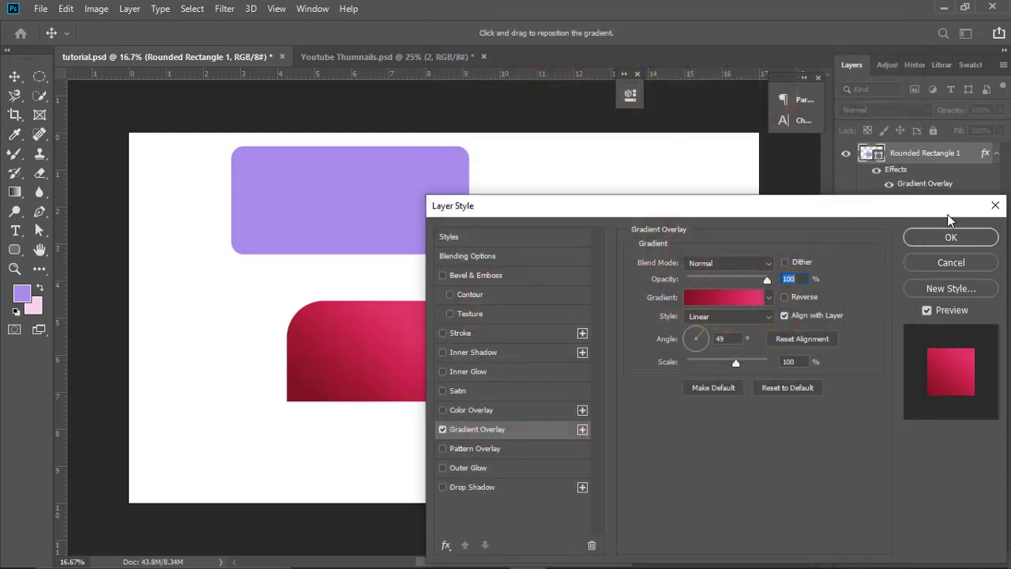
pyautogui.click(950, 236)
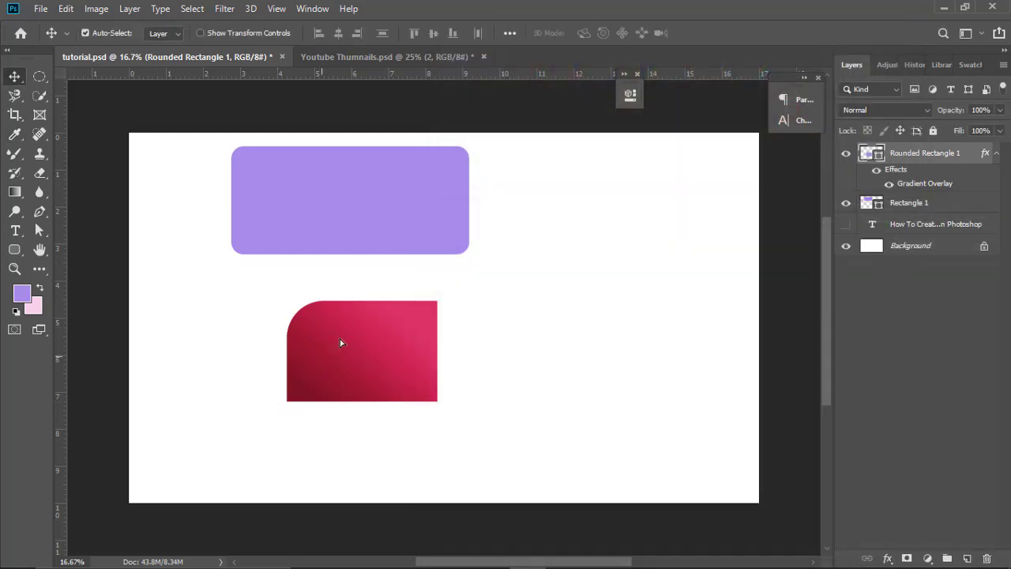
# Move the crimson shape under the purple box and widen it to match.
pyautogui.moveTo(339, 338); pyautogui.dragTo(267, 328)
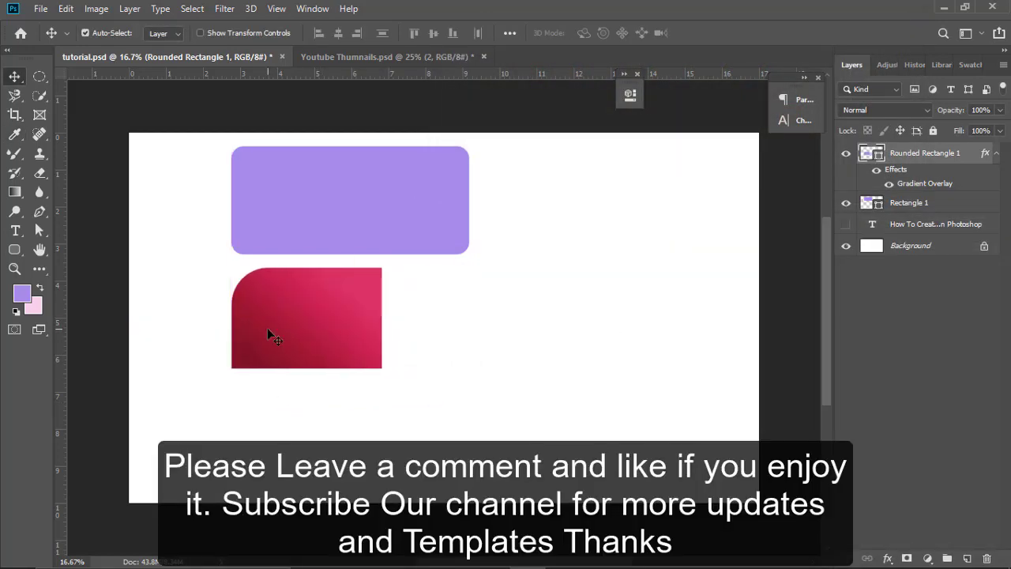
pyautogui.hotkey('ctrl', 't')
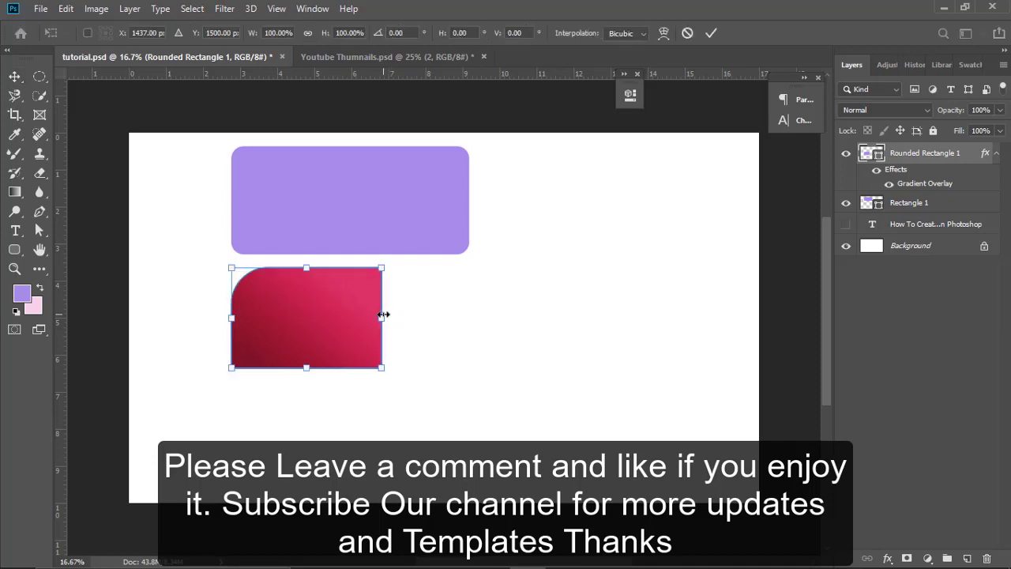
pyautogui.moveTo(383, 314); pyautogui.dragTo(468, 315)
pyautogui.press('Return')
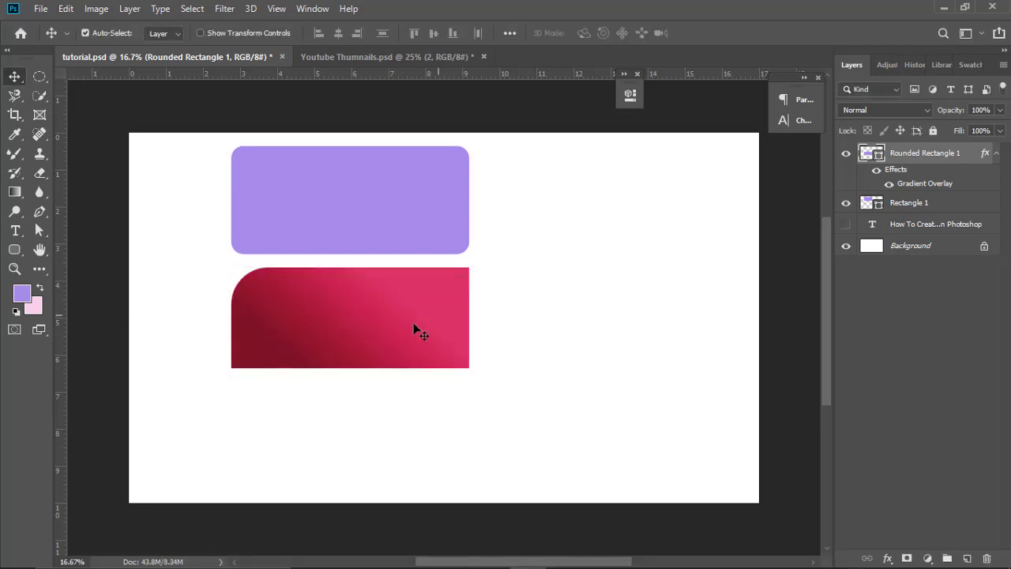
# Draw a five-sided pentagon right of the purple box with the Polygon Tool.
pyautogui.click(16, 251)
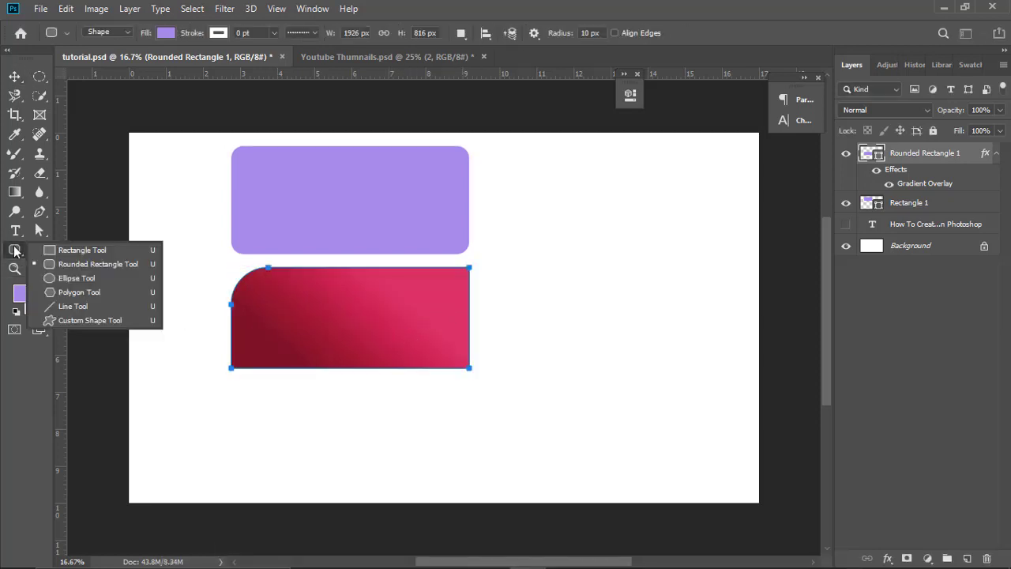
pyautogui.click(65, 293)
pyautogui.moveTo(565, 219); pyautogui.dragTo(604, 273)
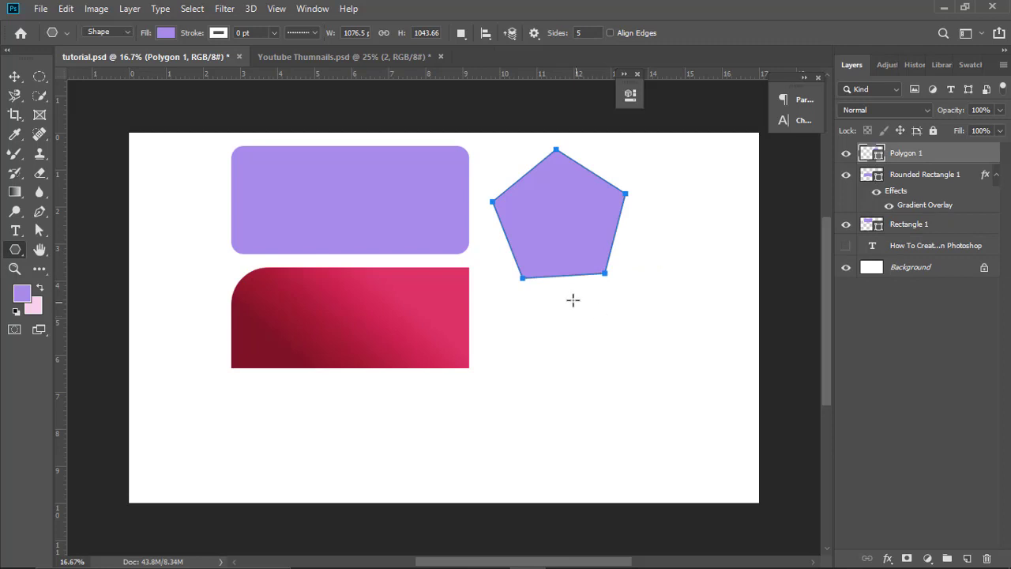
pyautogui.rightClick(556, 229)
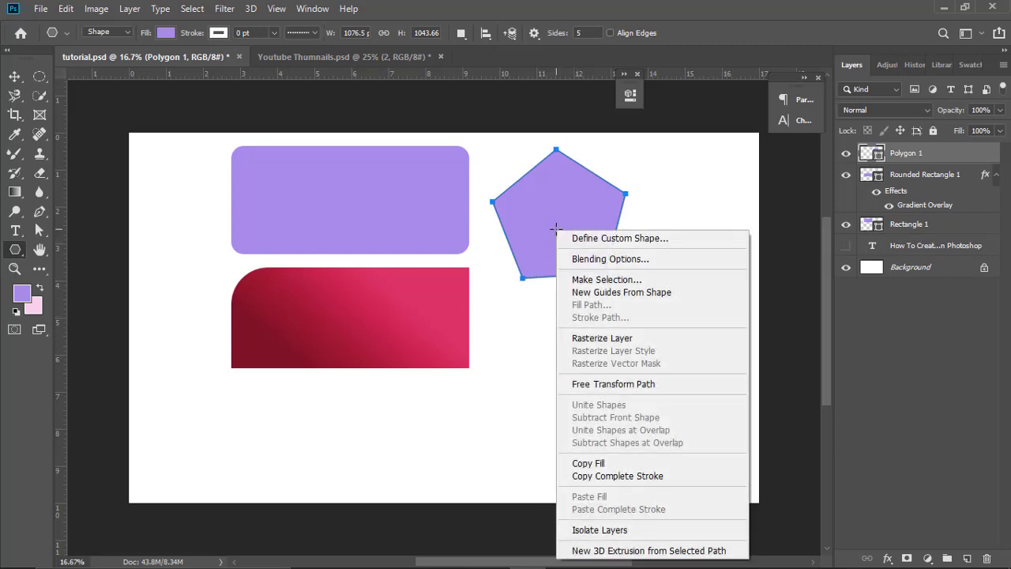
pyautogui.click(585, 259)
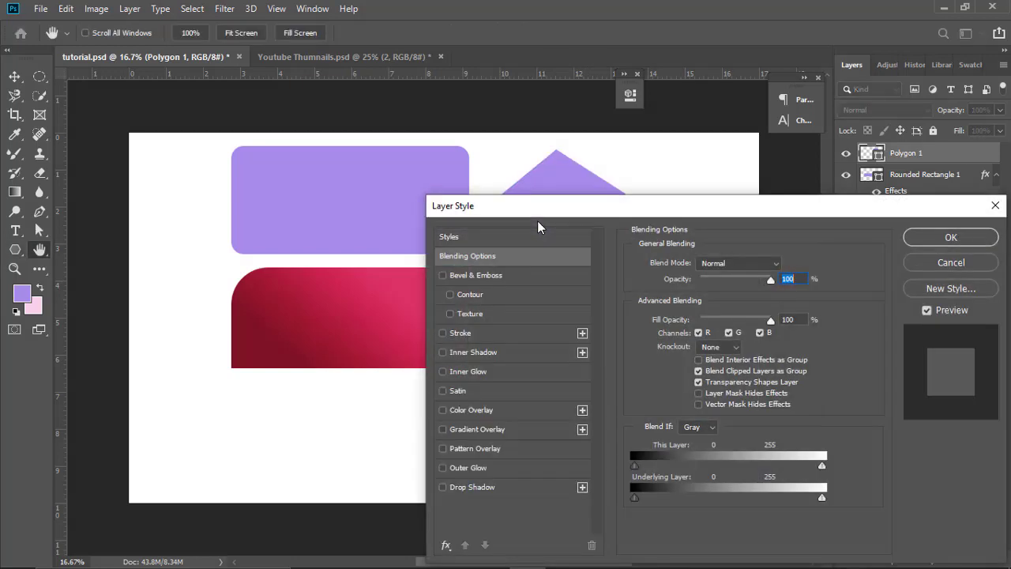
pyautogui.click(916, 266)
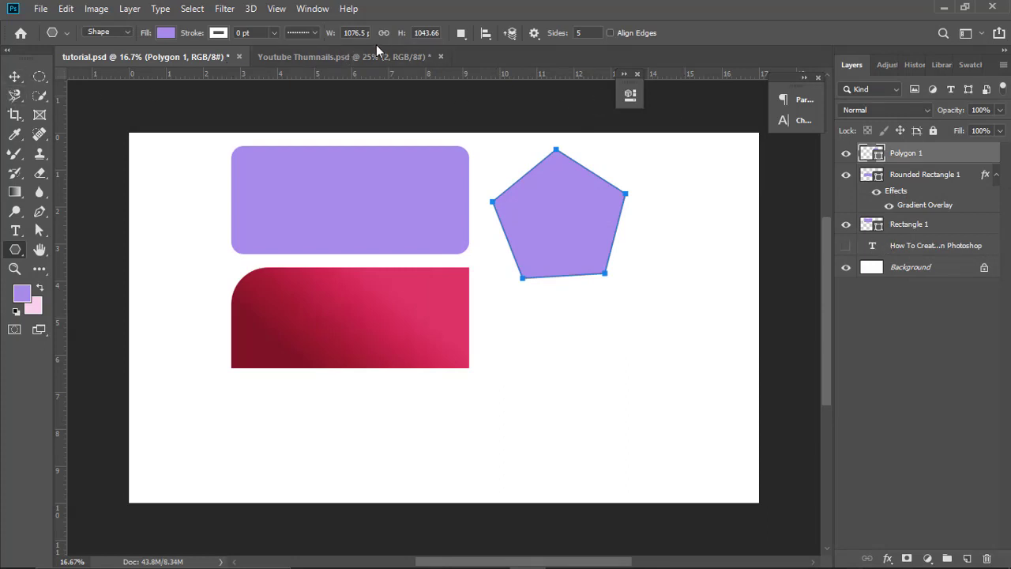
# Set the pentagon's stroke to a solid line, aligned inside, with Round caps.
pyautogui.click(274, 36)
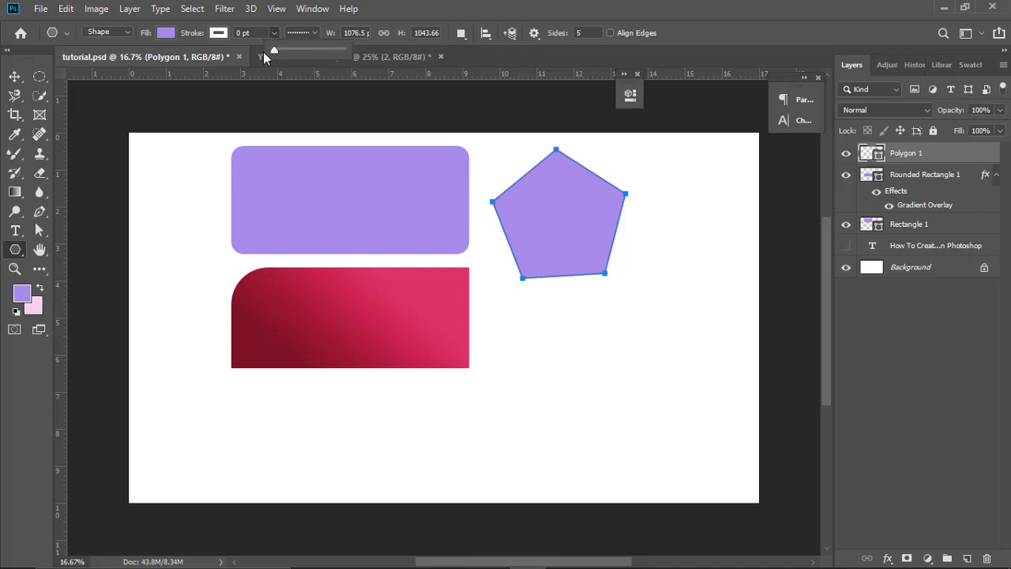
pyautogui.click(299, 34)
pyautogui.click(281, 86)
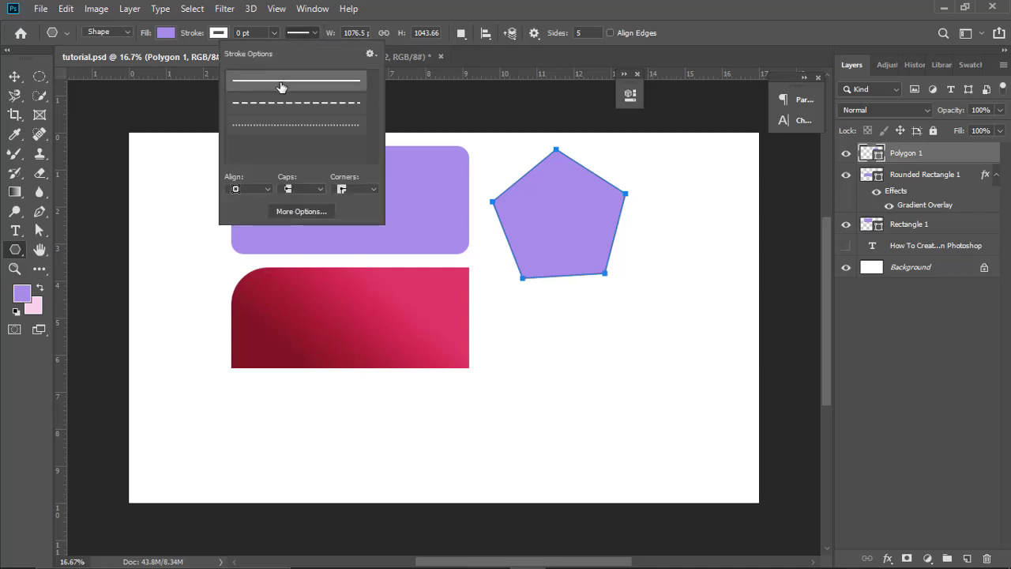
pyautogui.click(293, 213)
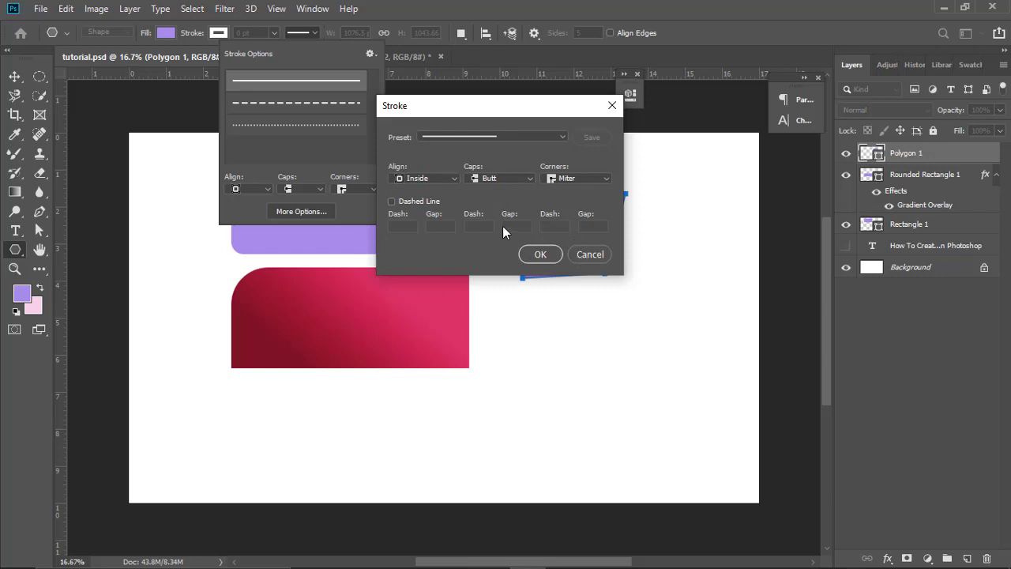
pyautogui.click(418, 182)
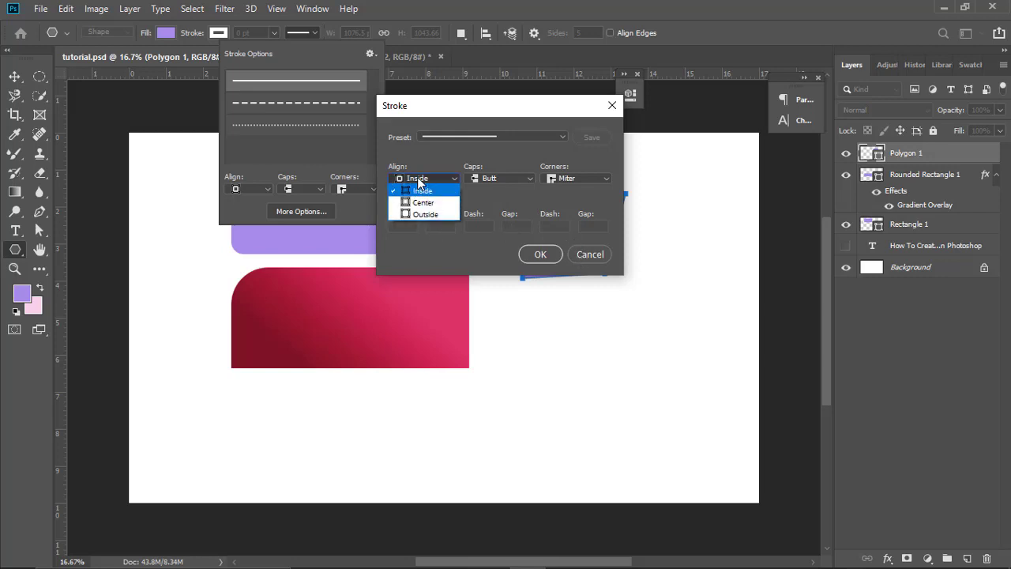
pyautogui.click(426, 188)
pyautogui.click(489, 183)
pyautogui.click(490, 186)
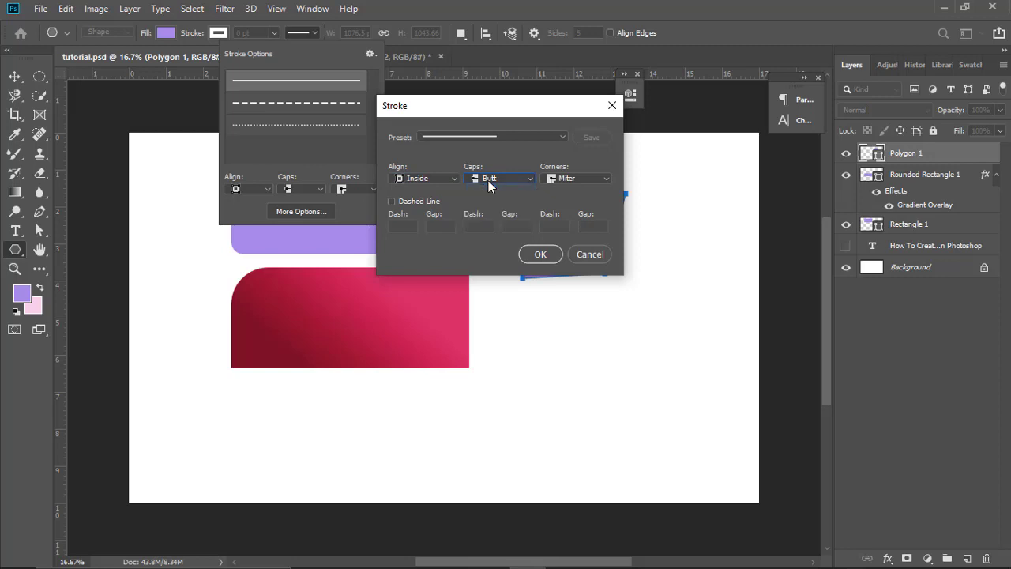
pyautogui.click(493, 178)
pyautogui.click(500, 203)
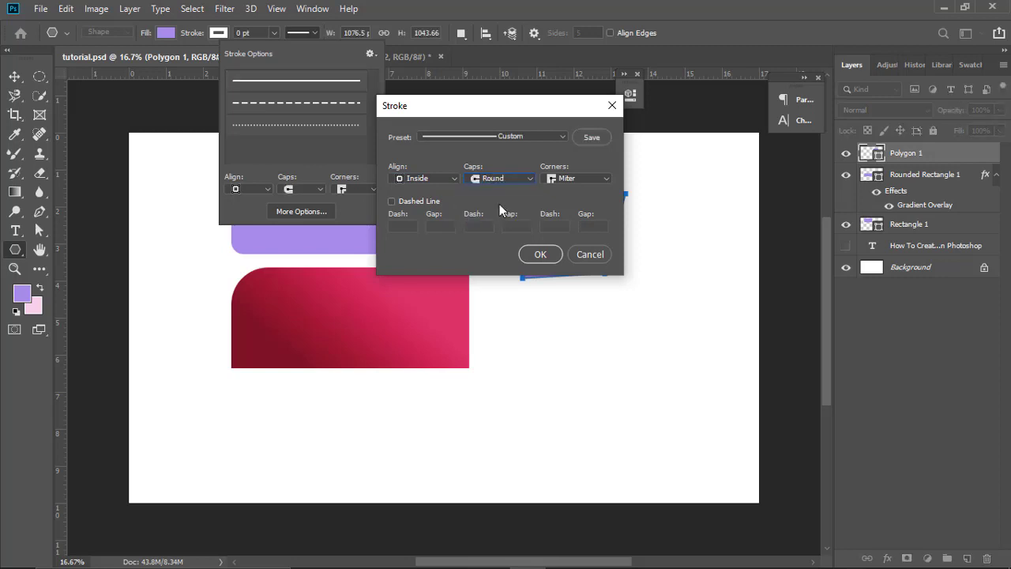
pyautogui.click(540, 253)
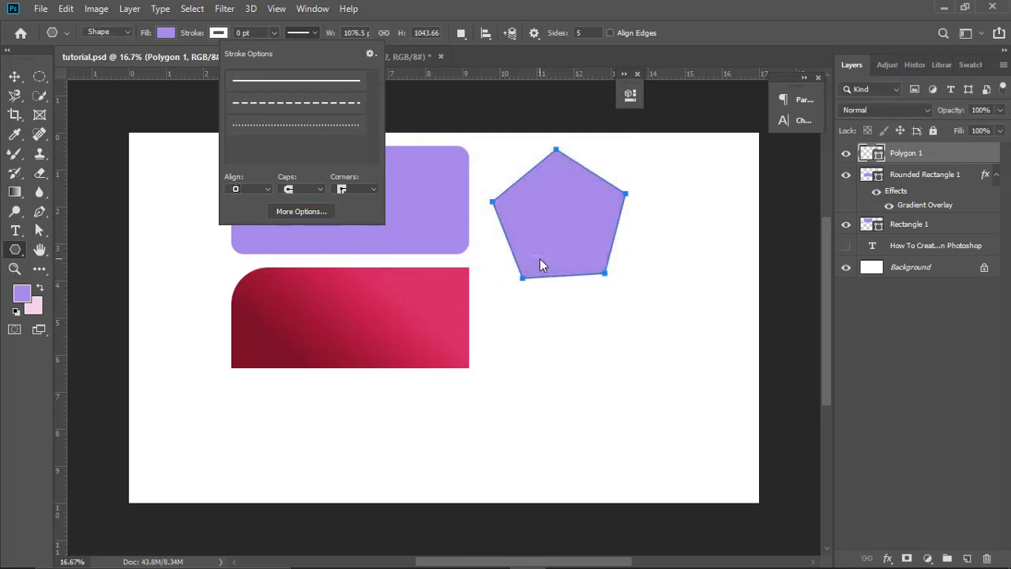
pyautogui.click(369, 54)
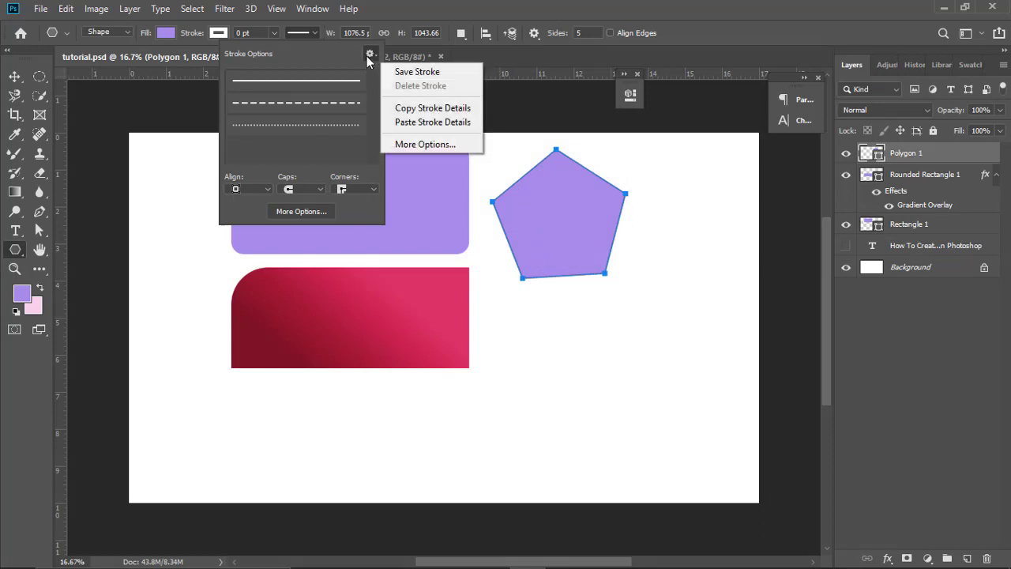
pyautogui.click(367, 55)
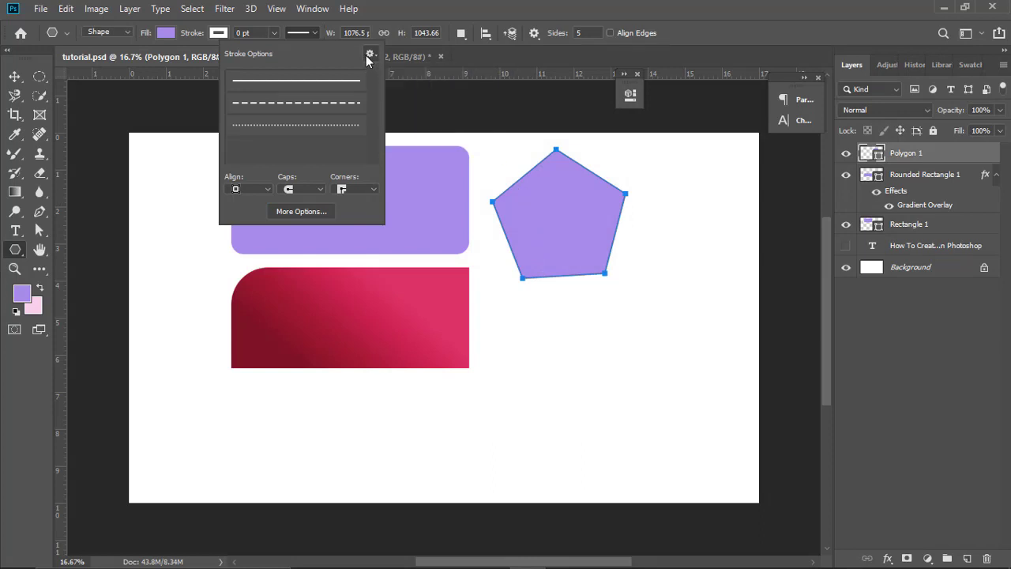
# Move the pentagon slightly down and to the right.
pyautogui.click(14, 75)
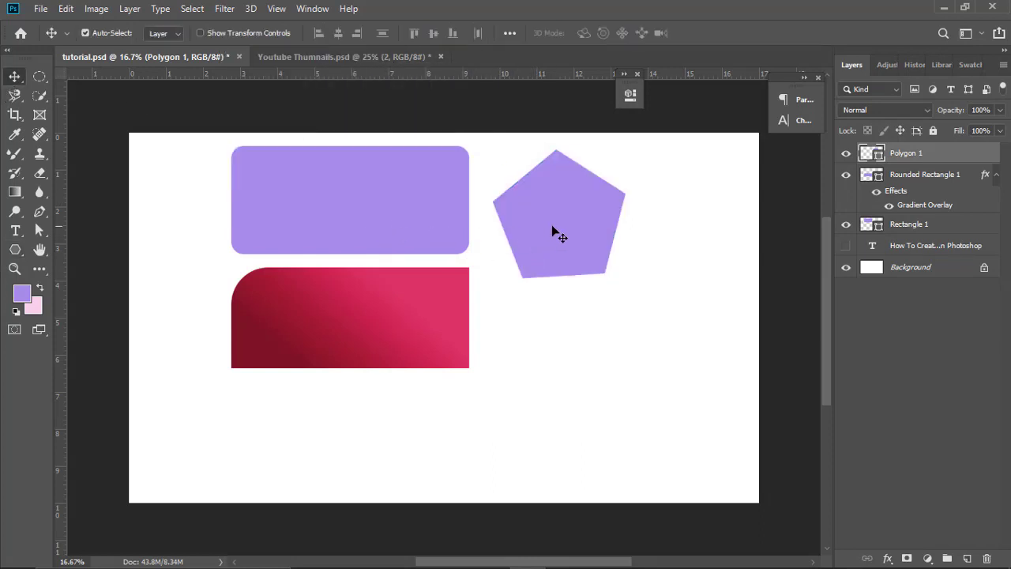
pyautogui.moveTo(553, 228); pyautogui.dragTo(573, 264)
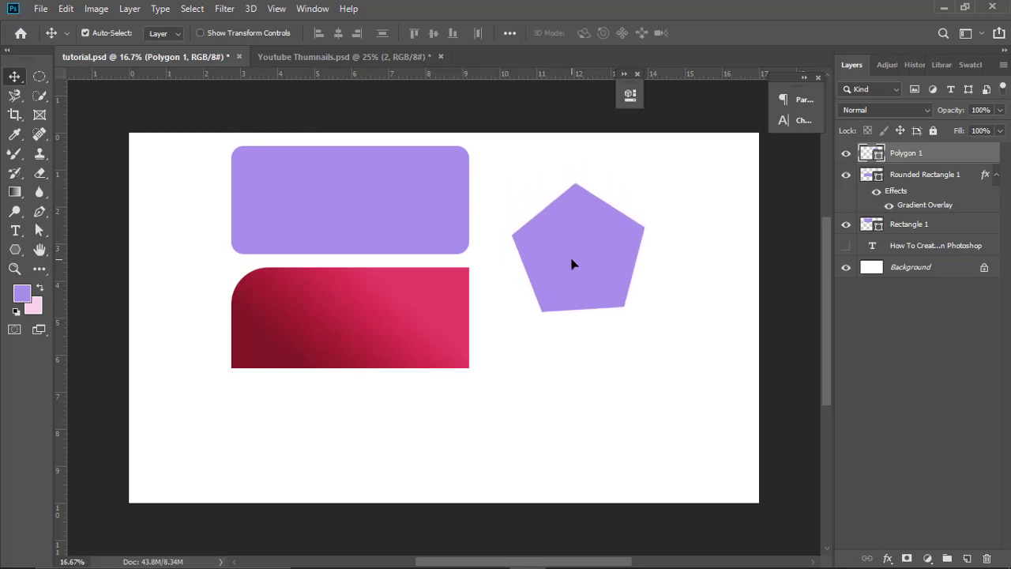
pyautogui.click(15, 249)
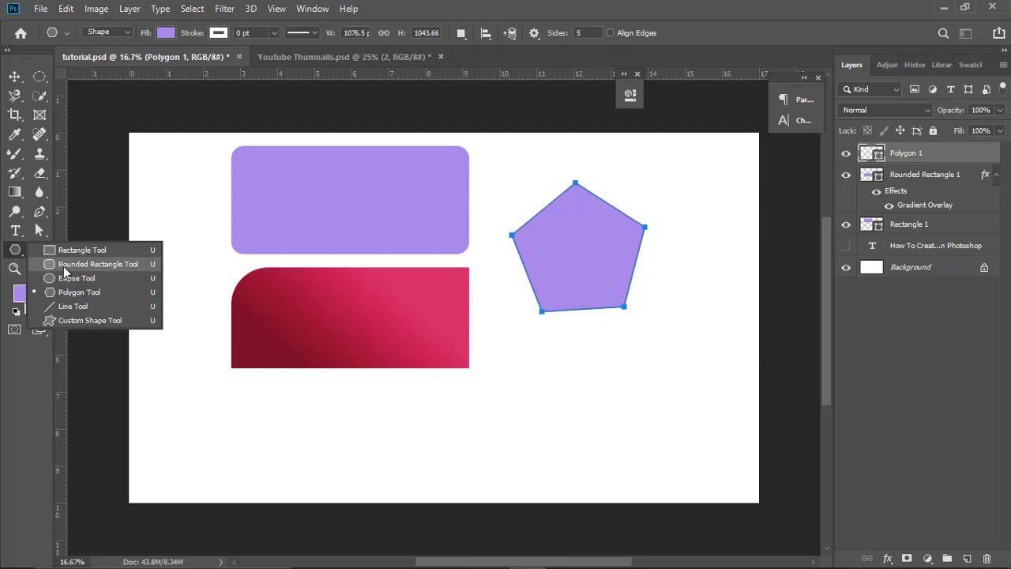
# Draw a rounded rectangle below the pentagon with 200 px corners.
pyautogui.click(63, 265)
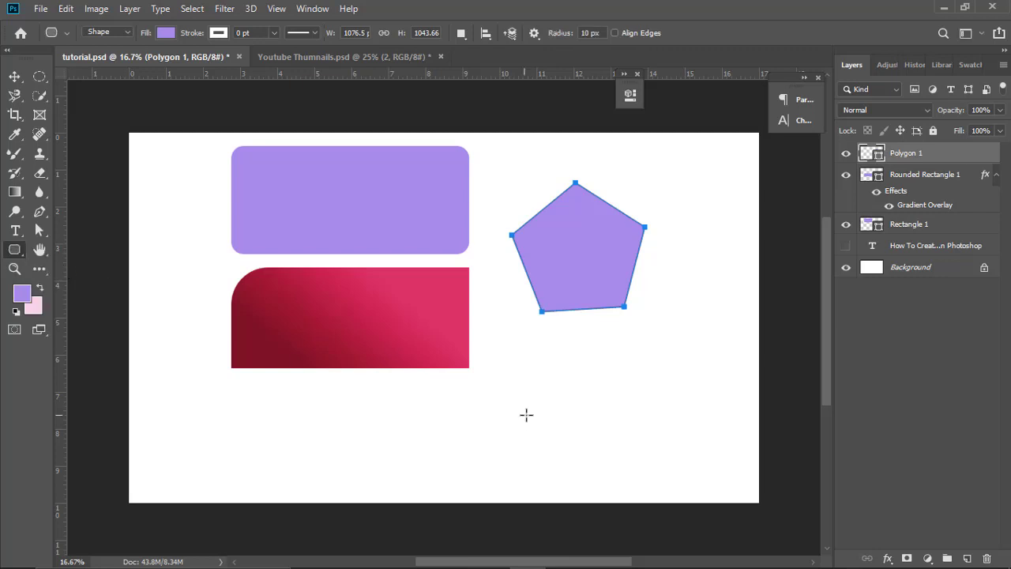
pyautogui.moveTo(523, 385); pyautogui.dragTo(651, 455)
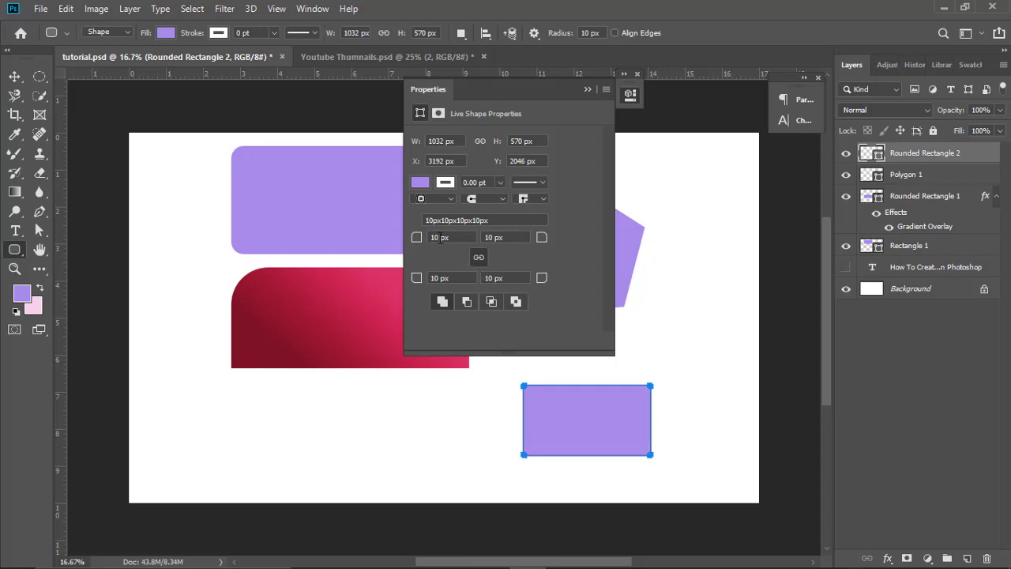
pyautogui.press('Left')
pyautogui.hotkey('shift', 'Left')
pyautogui.write('2')
pyautogui.write('0')
pyautogui.press('Return')
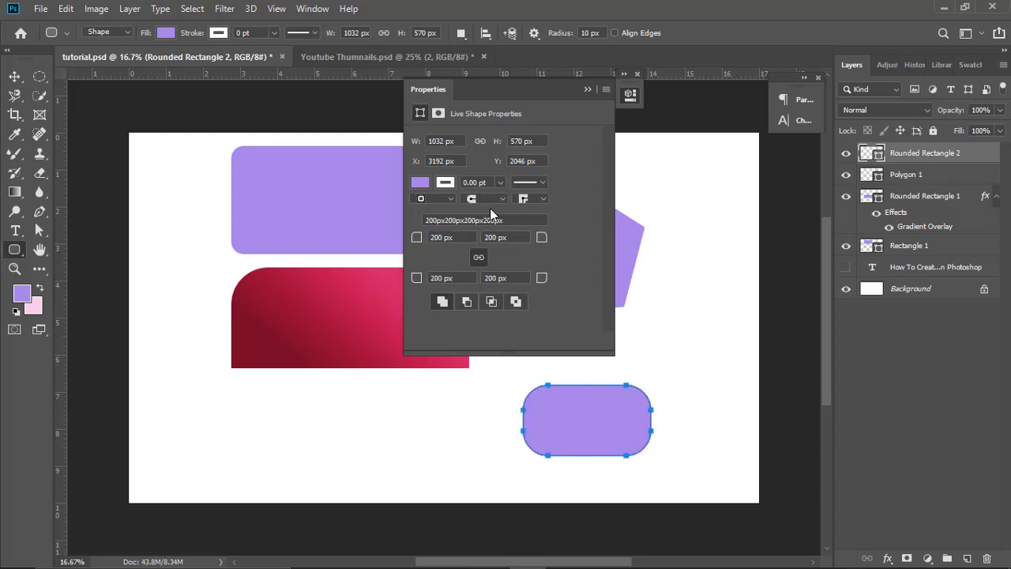
# Fill the pill-shaped rectangle with a dark brown swatch.
pyautogui.click(423, 183)
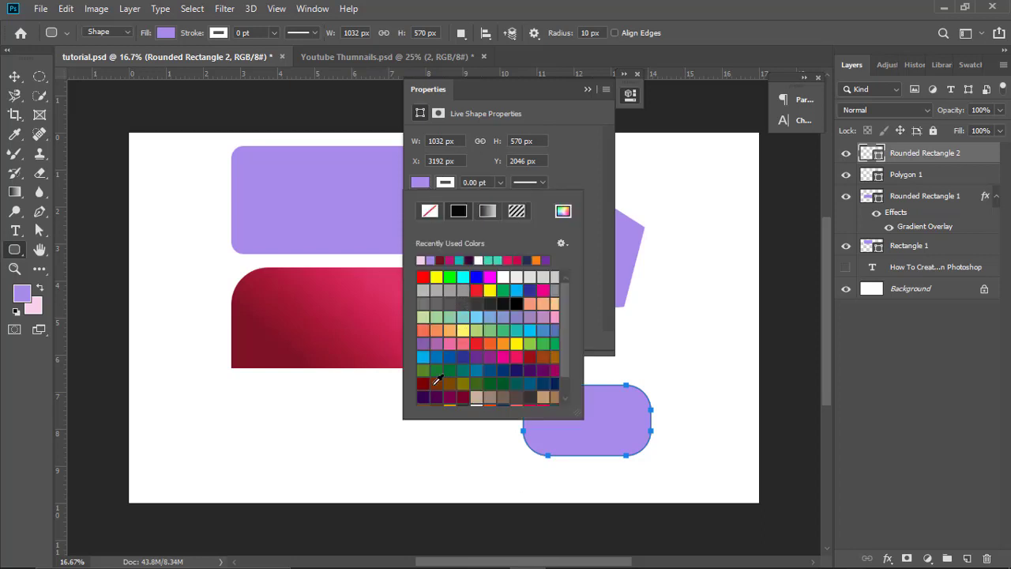
pyautogui.click(431, 384)
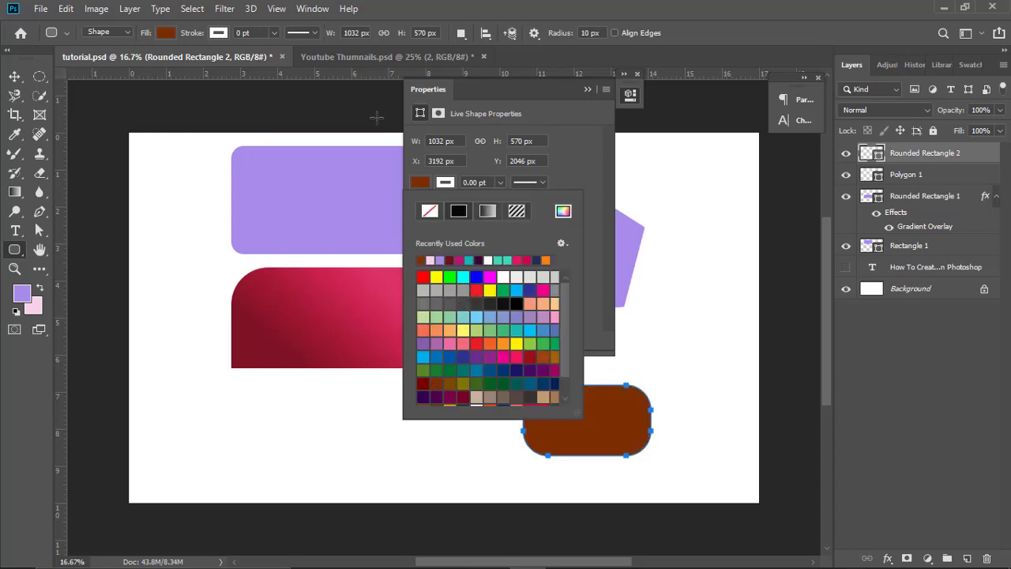
pyautogui.click(14, 77)
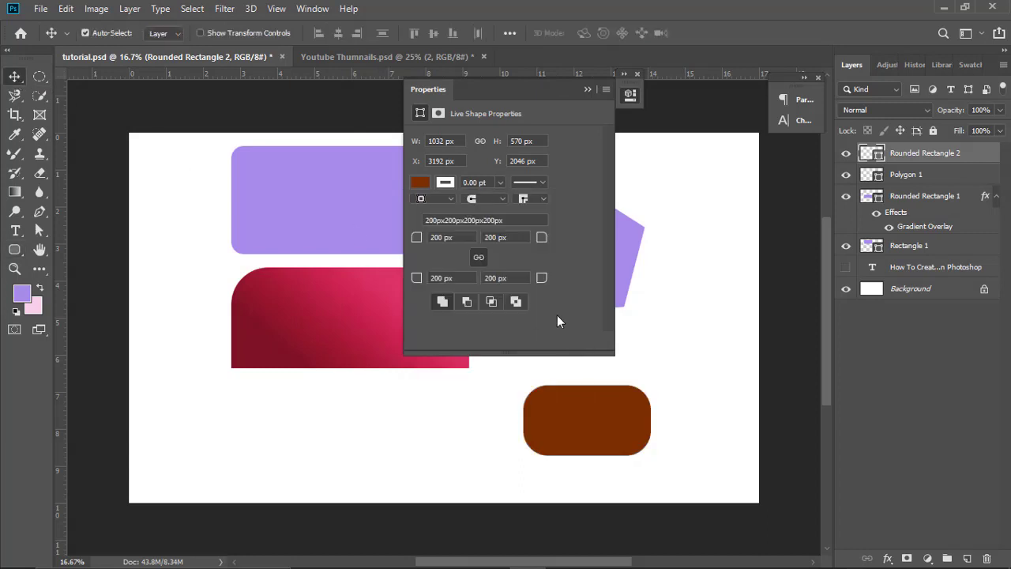
pyautogui.click(586, 89)
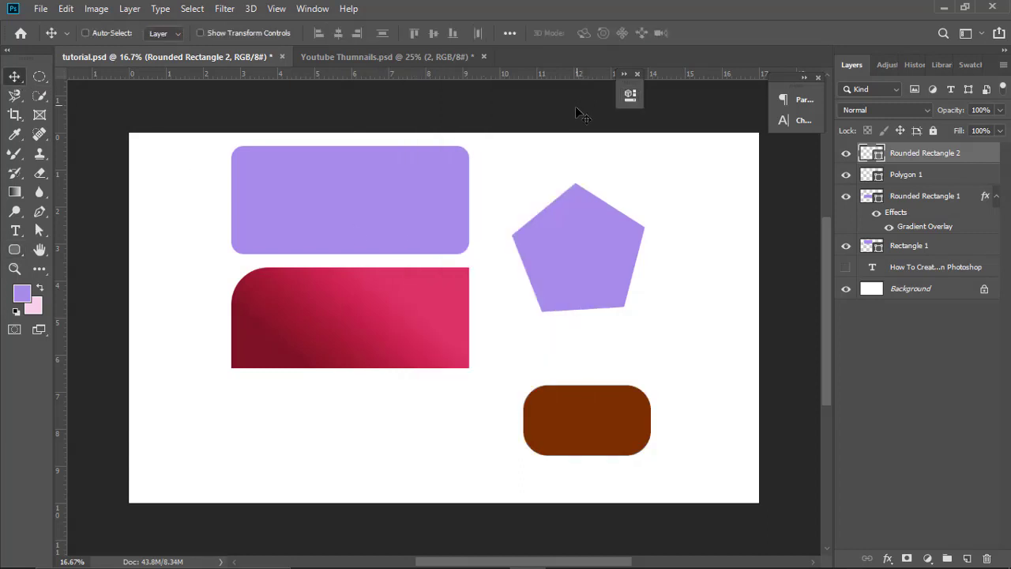
# Resize the brown rounded rectangle and place it below the pink shape.
pyautogui.hotkey('ctrl', 't')
pyautogui.moveTo(523, 385); pyautogui.dragTo(472, 358)
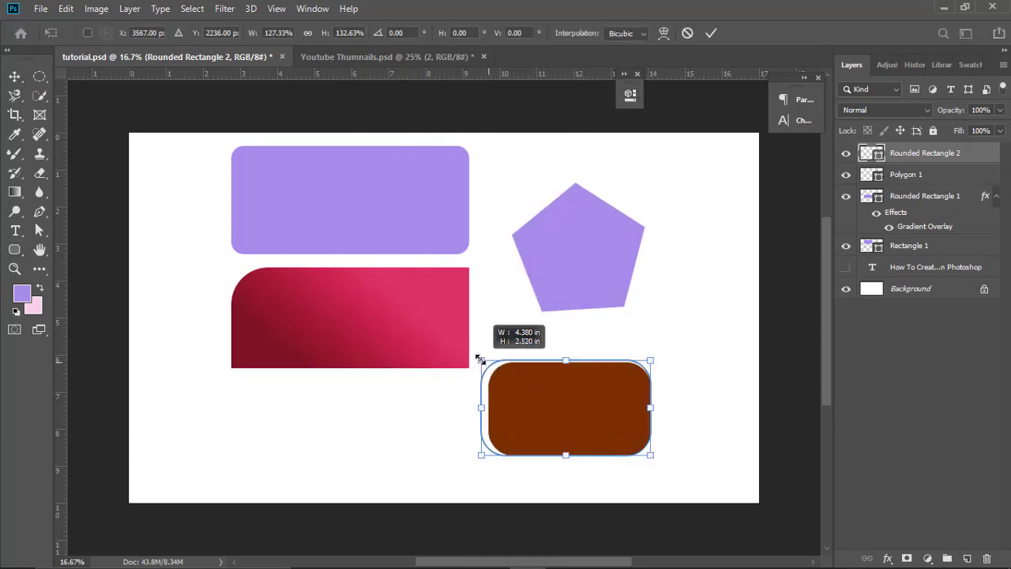
pyautogui.moveTo(526, 388); pyautogui.dragTo(320, 411)
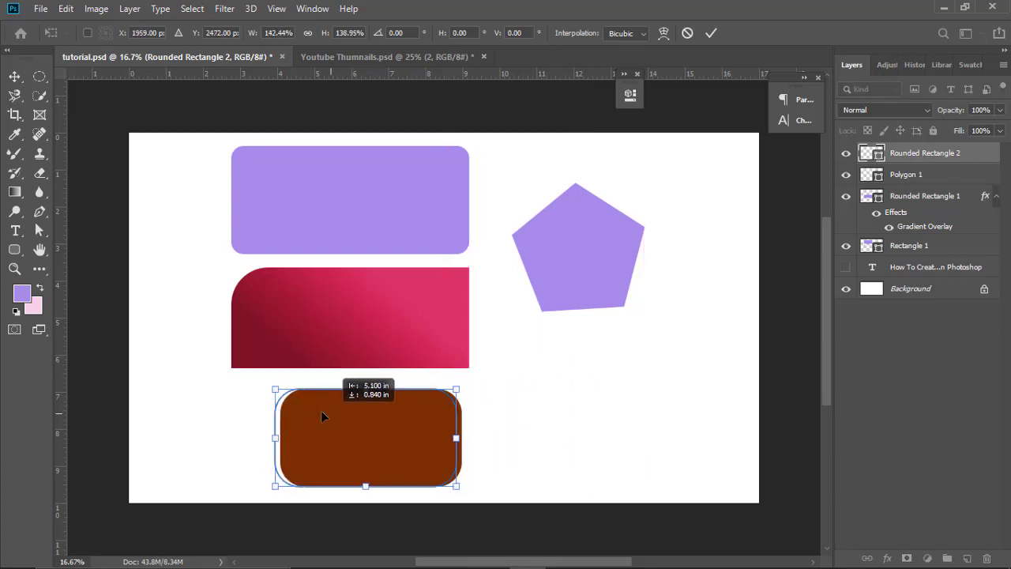
pyautogui.press('Return')
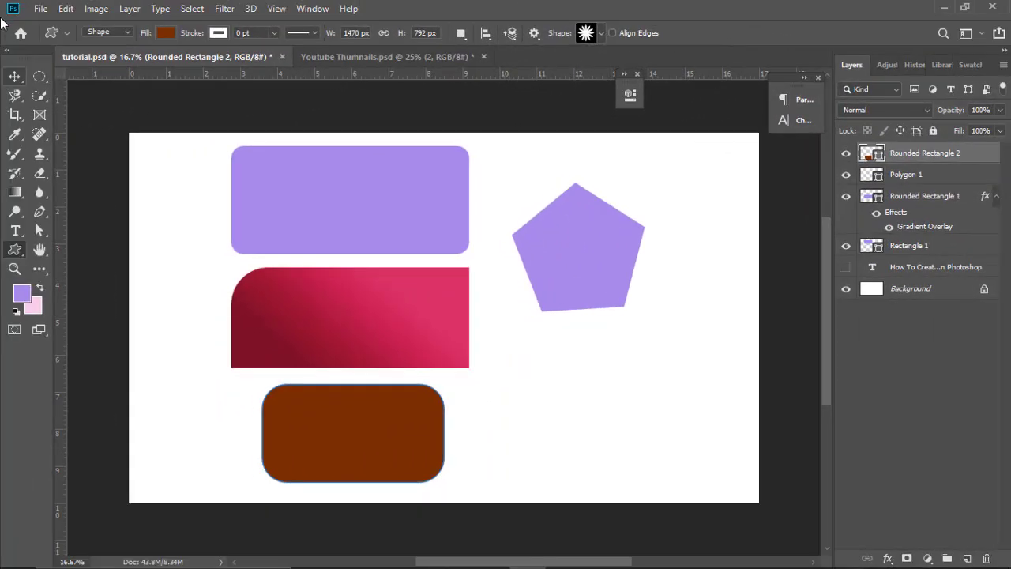
# Shift the purple rectangle and pink shape left to line up near the edge.
pyautogui.click(14, 76)
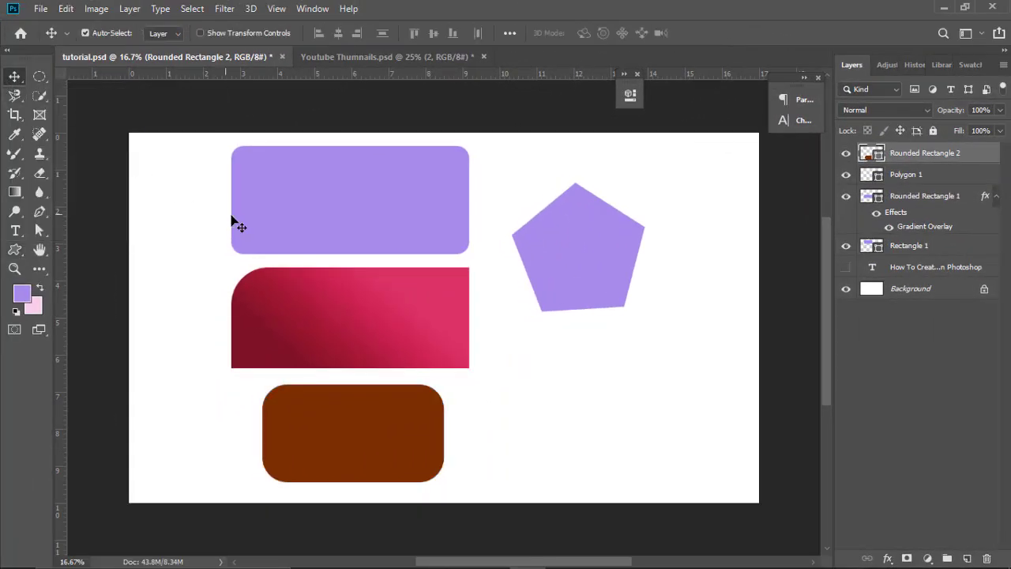
pyautogui.click(280, 231)
pyautogui.moveTo(280, 230); pyautogui.dragTo(214, 241)
pyautogui.moveTo(244, 334)
pyautogui.mouseDown()
pyautogui.moveTo(200, 336)
pyautogui.moveTo(277, 357)
pyautogui.moveTo(345, 401)
pyautogui.moveTo(271, 398)
pyautogui.mouseUp()
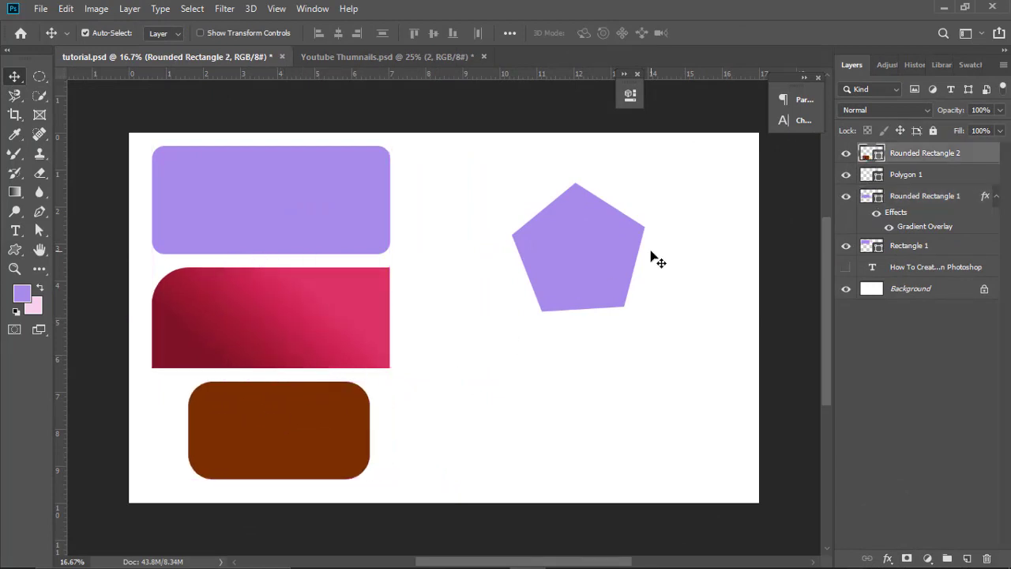
pyautogui.click(624, 254)
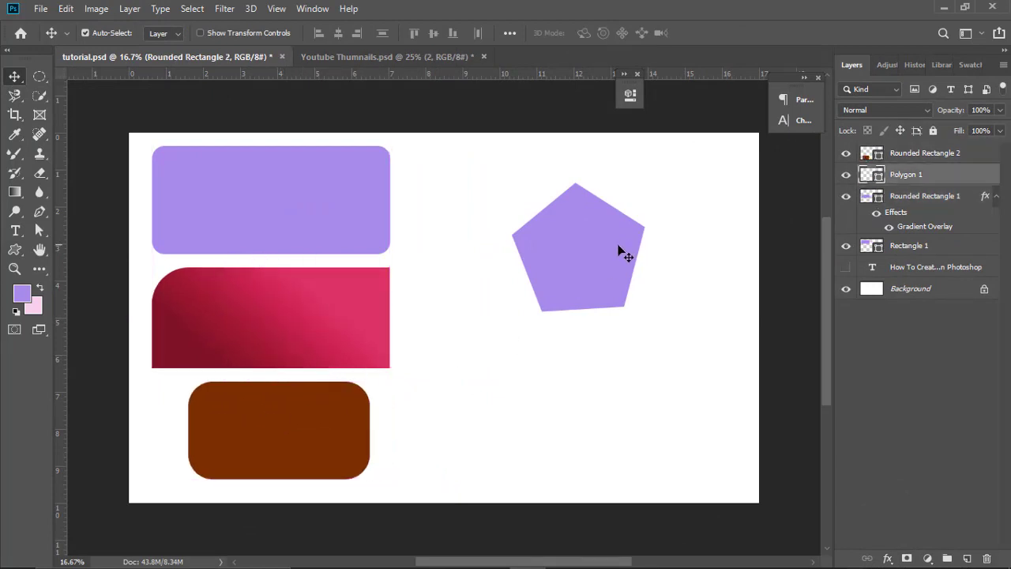
# Hide Polygon 1 and draw a preset banner custom shape at the upper right.
pyautogui.click(846, 174)
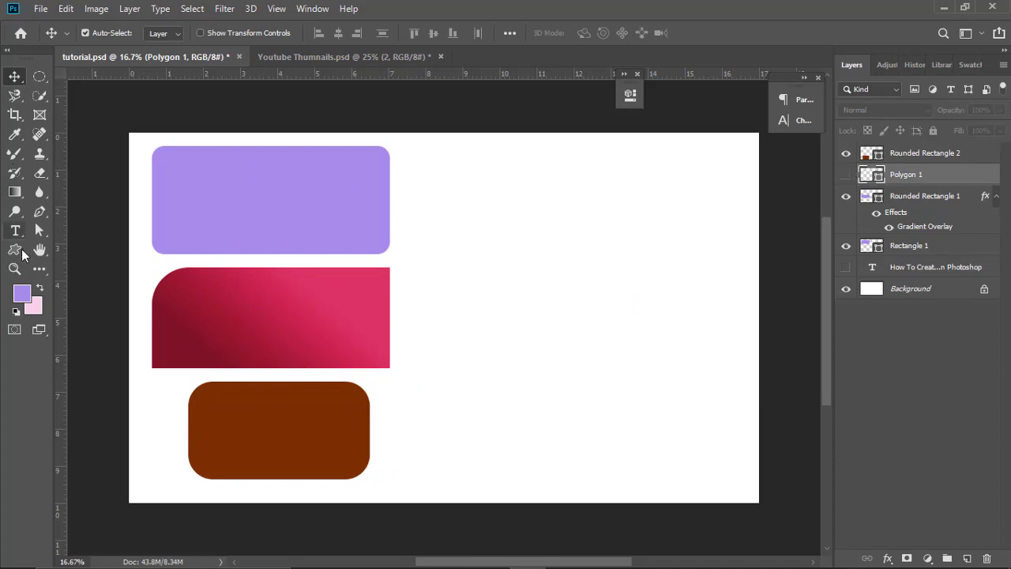
pyautogui.click(20, 252)
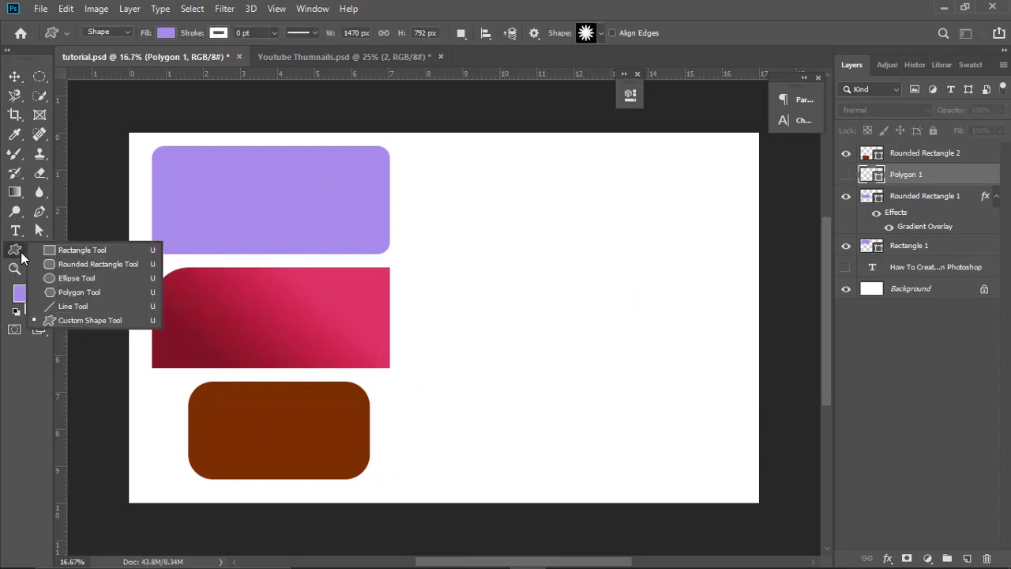
pyautogui.click(69, 320)
pyautogui.click(601, 32)
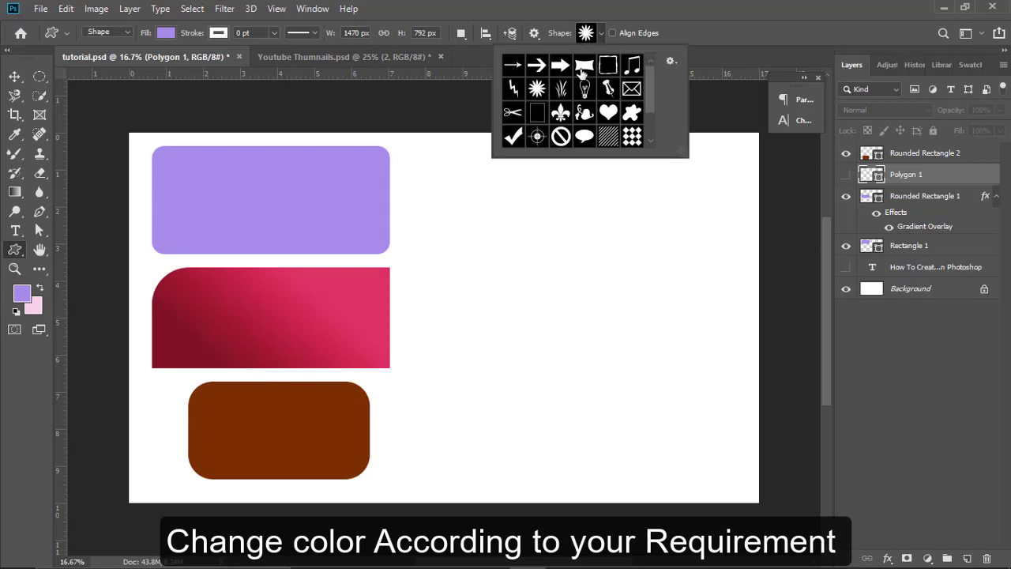
pyautogui.click(583, 65)
pyautogui.moveTo(497, 190); pyautogui.dragTo(596, 229)
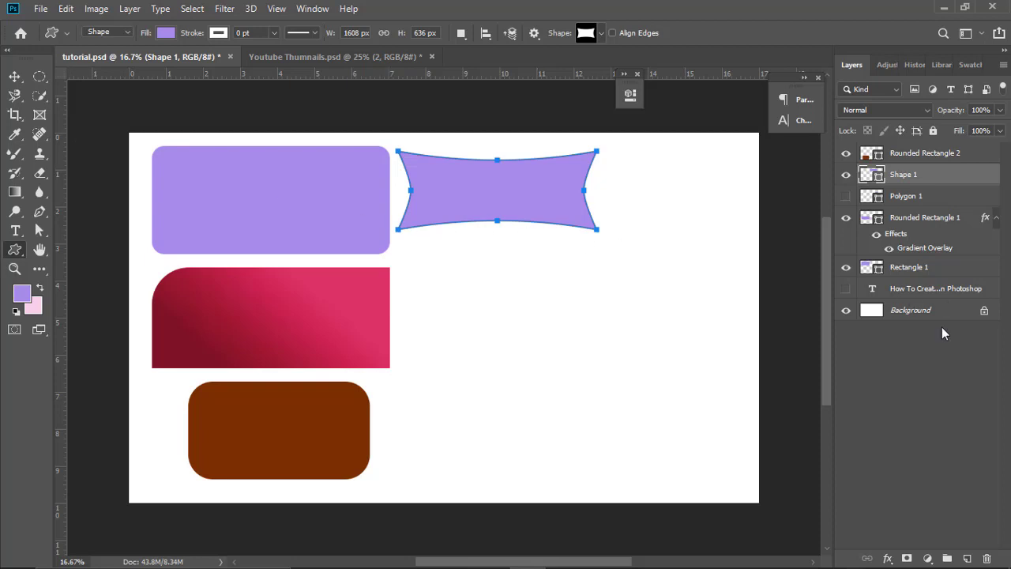
pyautogui.click(14, 76)
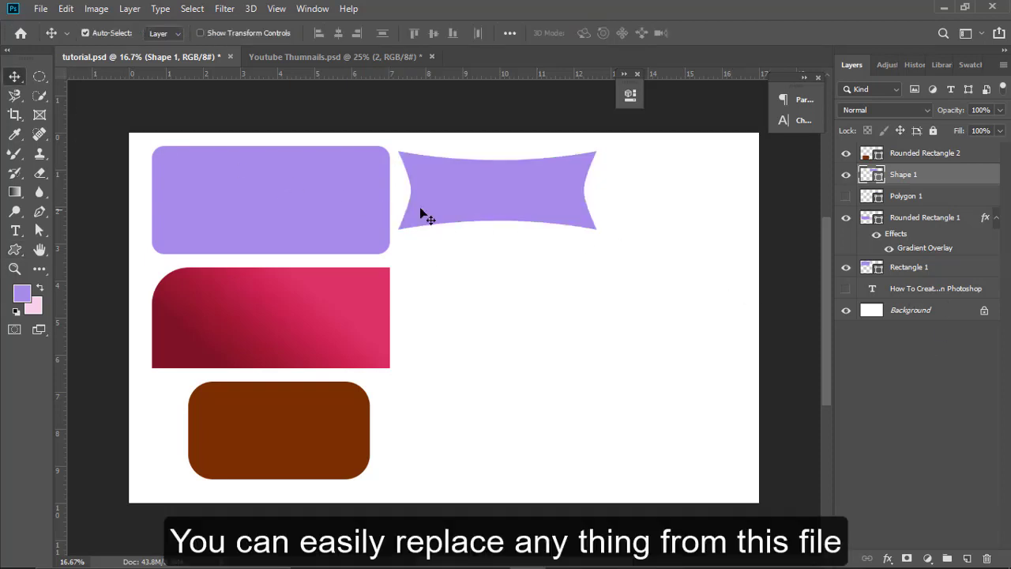
pyautogui.moveTo(486, 220); pyautogui.dragTo(568, 230)
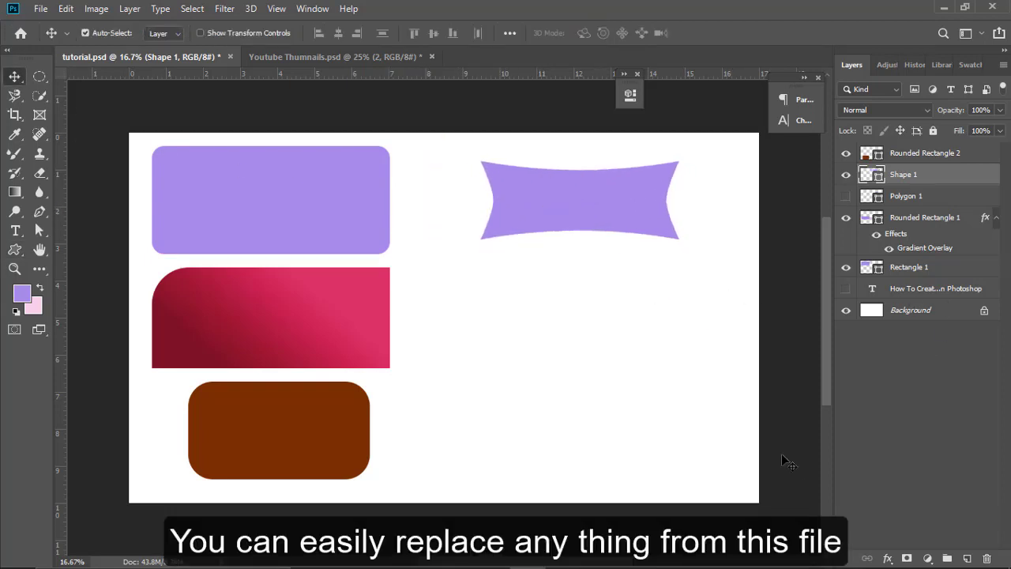
# Add a brown-to-orange preset Gradient Overlay to the banner.
pyautogui.click(887, 557)
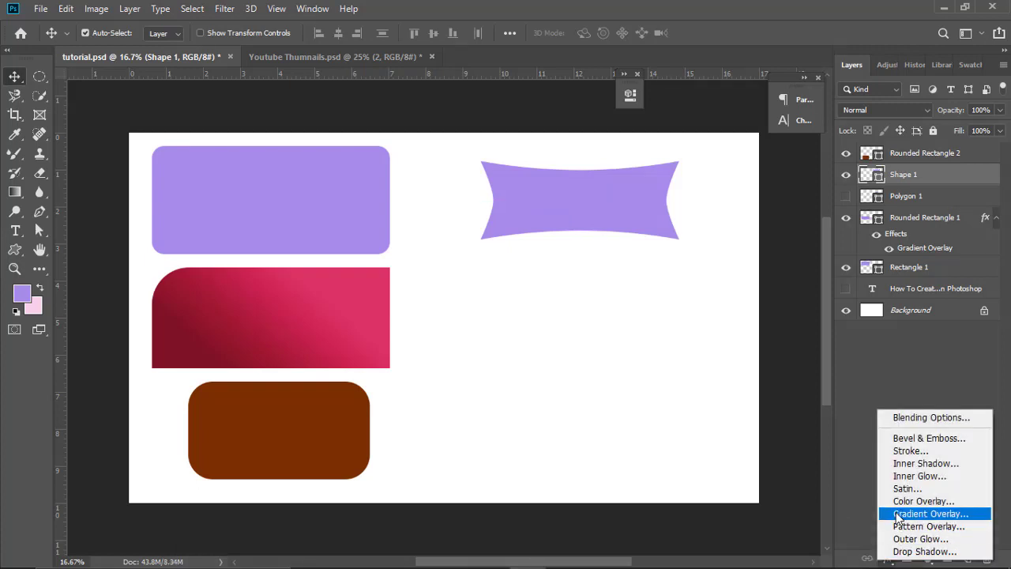
pyautogui.click(895, 514)
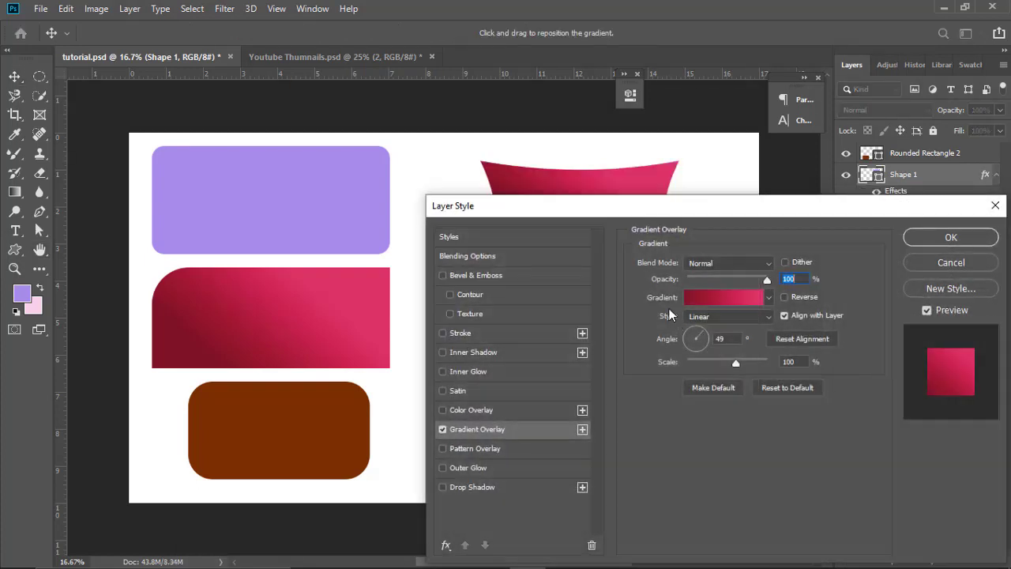
pyautogui.click(709, 298)
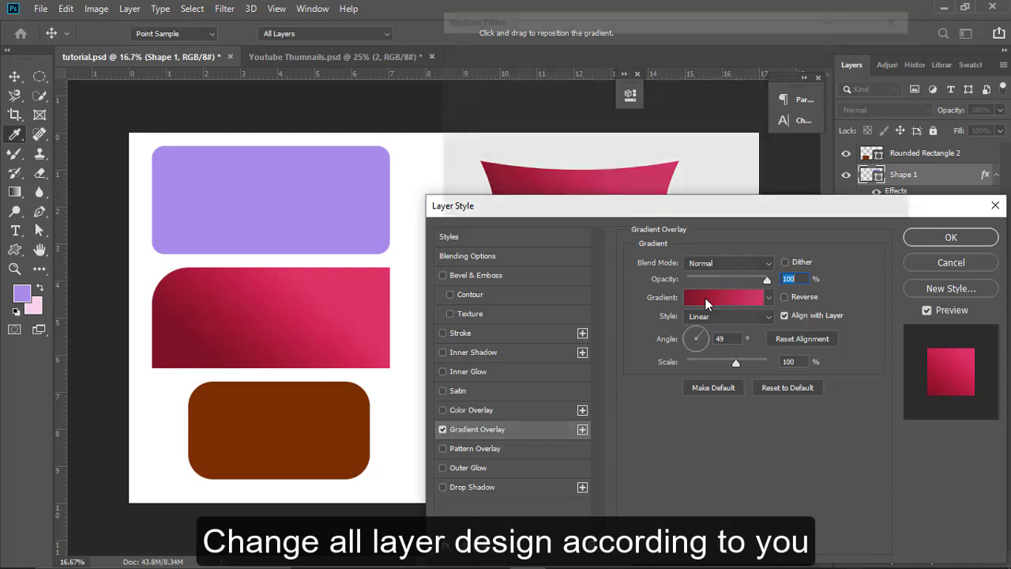
pyautogui.click(609, 162)
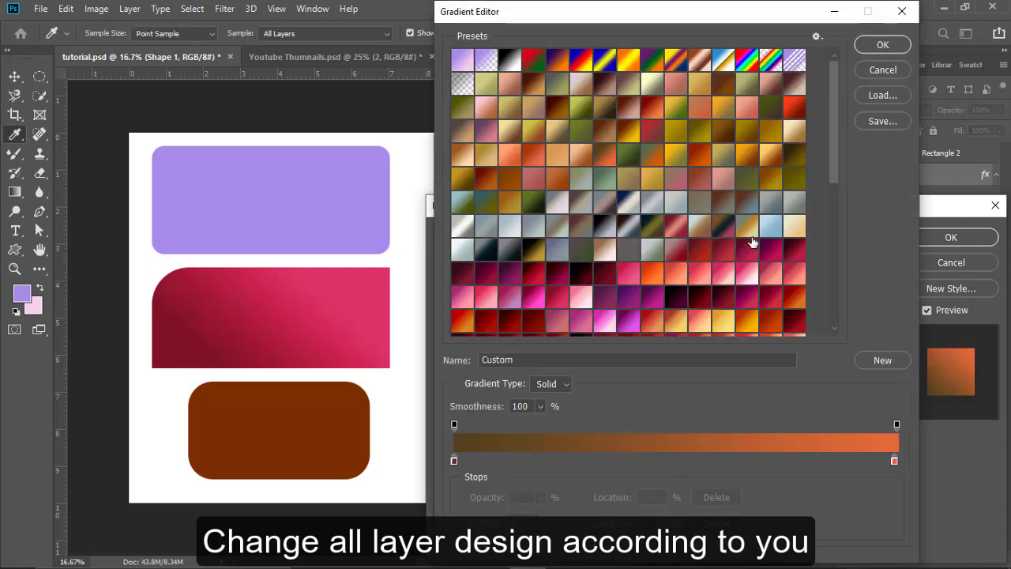
pyautogui.click(892, 47)
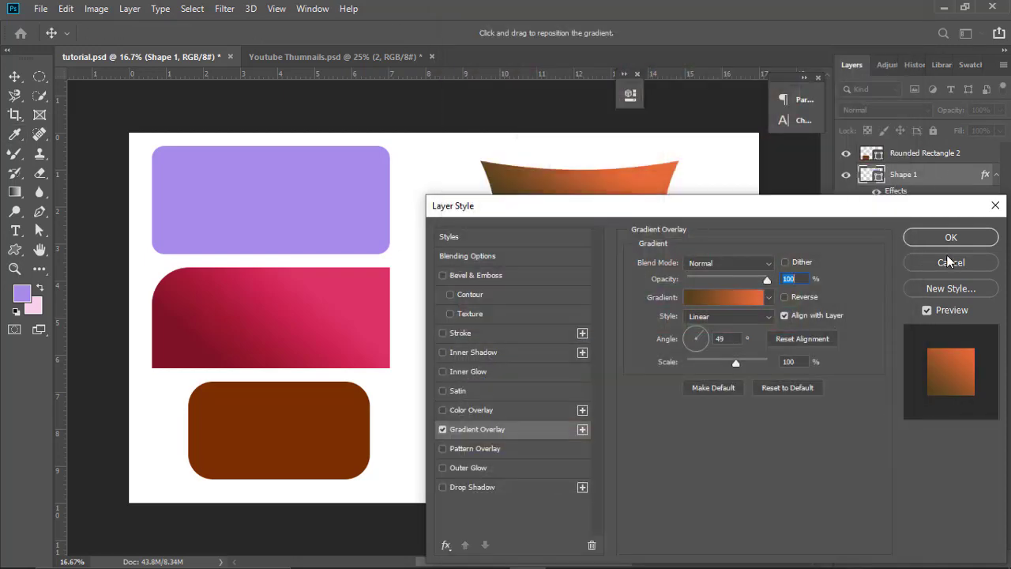
pyautogui.click(915, 239)
# Nudge the banner slightly left toward the purple box.
pyautogui.moveTo(576, 203); pyautogui.dragTo(532, 195)
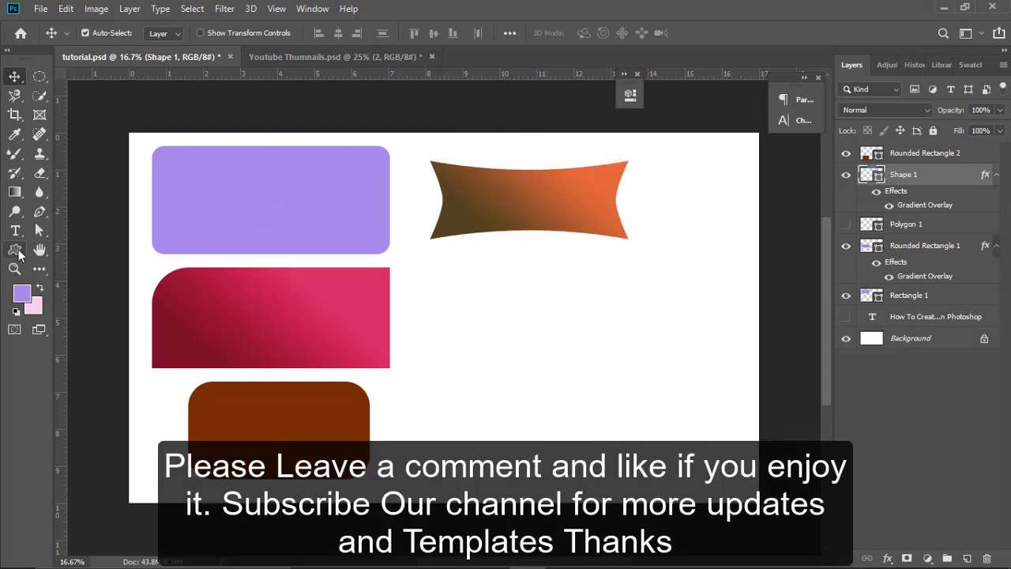
pyautogui.click(15, 249)
pyautogui.click(79, 320)
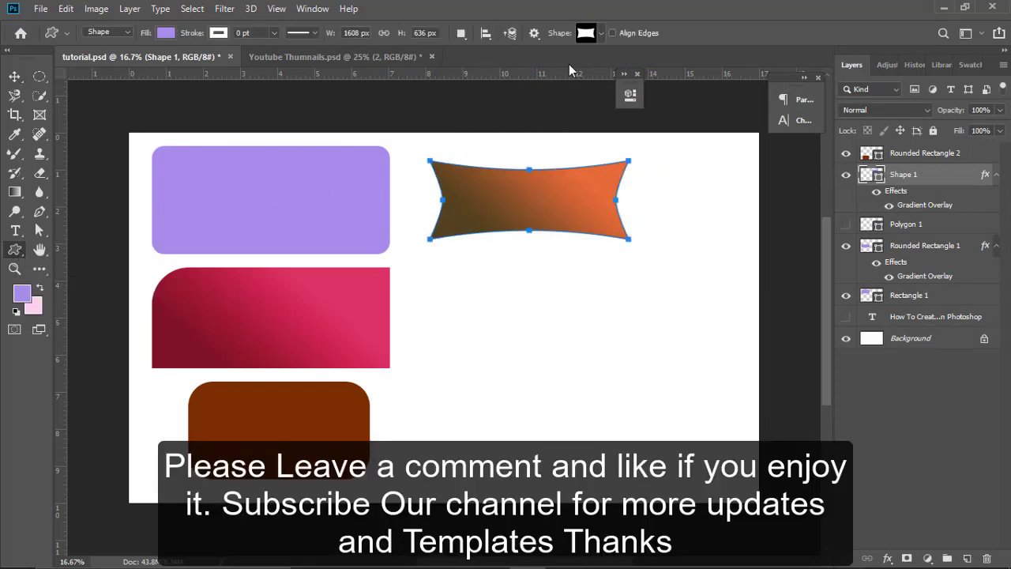
# Draw the preset arrow custom shape and place it below the banner, right of the pink shape.
pyautogui.click(602, 34)
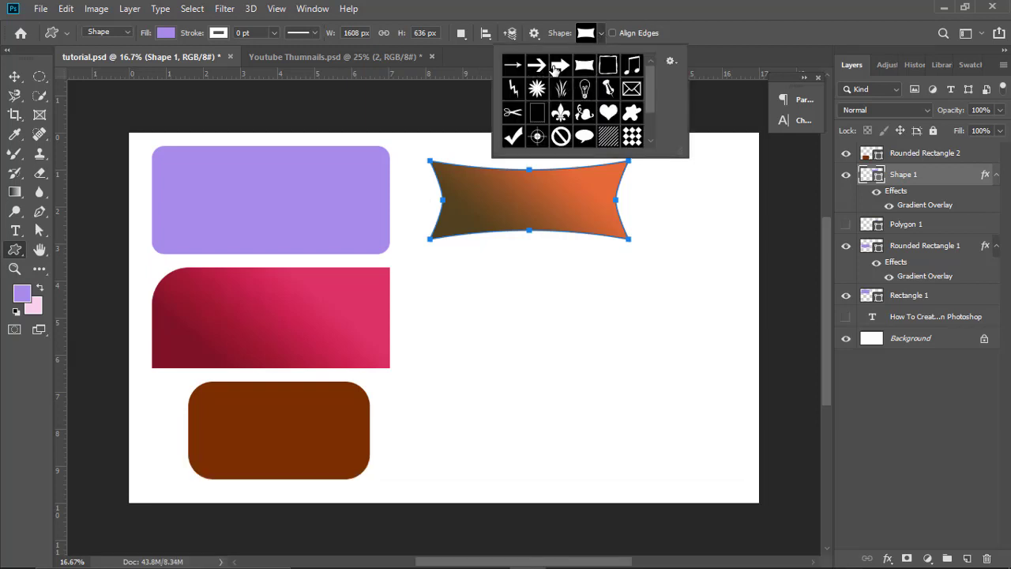
pyautogui.click(559, 66)
pyautogui.moveTo(458, 280); pyautogui.dragTo(547, 310)
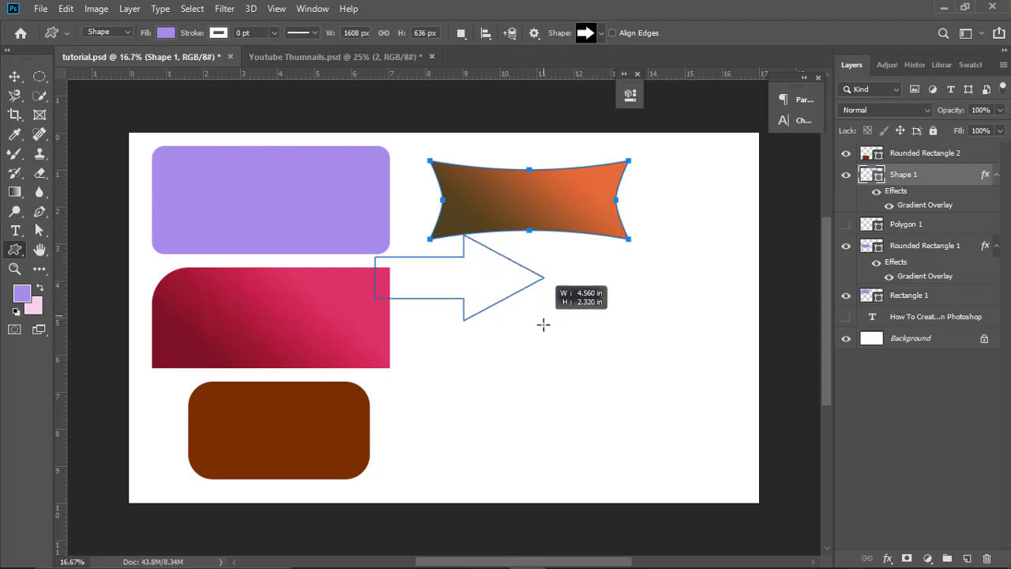
pyautogui.moveTo(548, 310); pyautogui.dragTo(535, 324)
pyautogui.press('v')
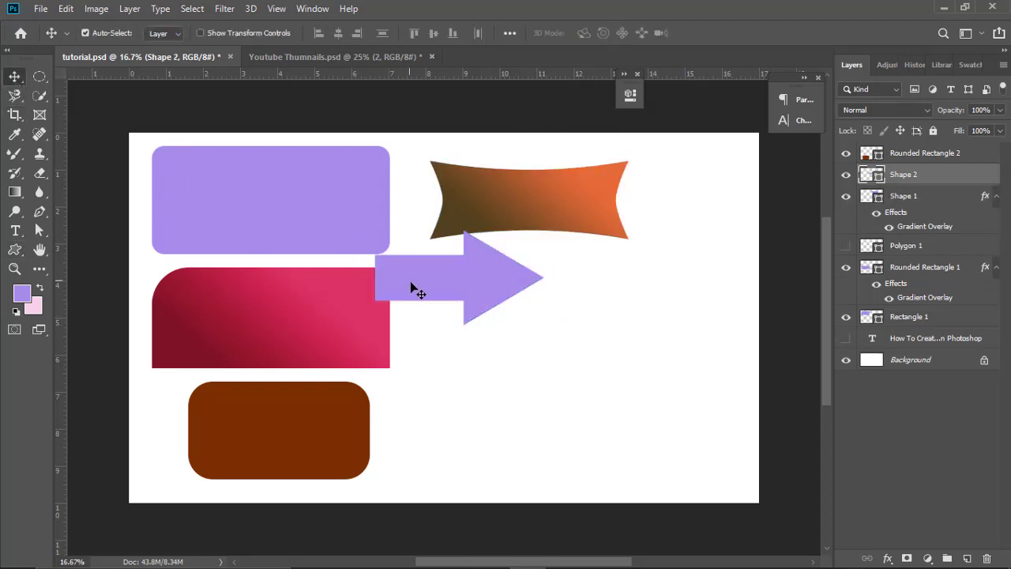
pyautogui.moveTo(448, 294); pyautogui.dragTo(532, 342)
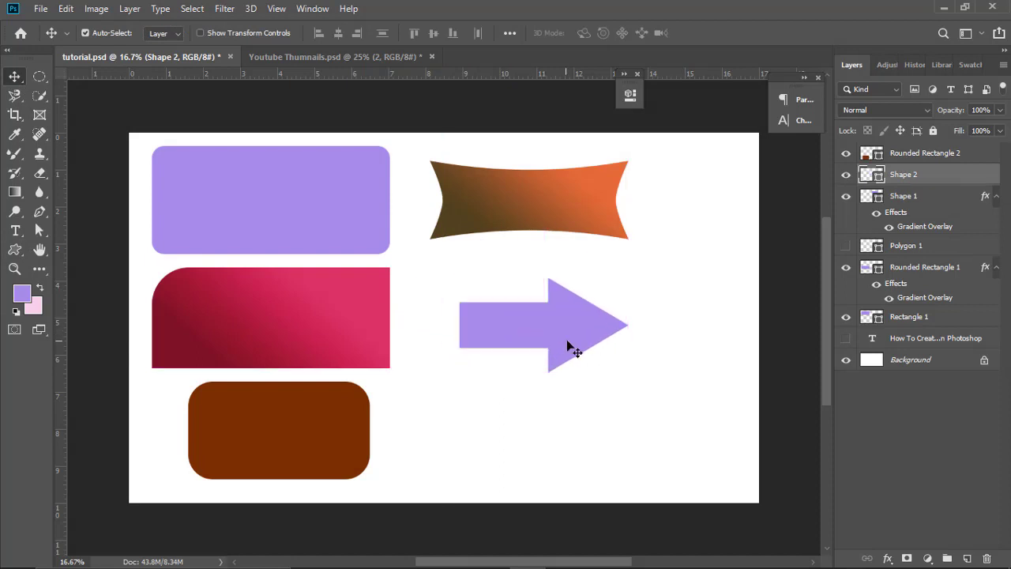
# Give the arrow an olive-to-dark-red preset Gradient Overlay and nudge it up under the banner.
pyautogui.click(888, 558)
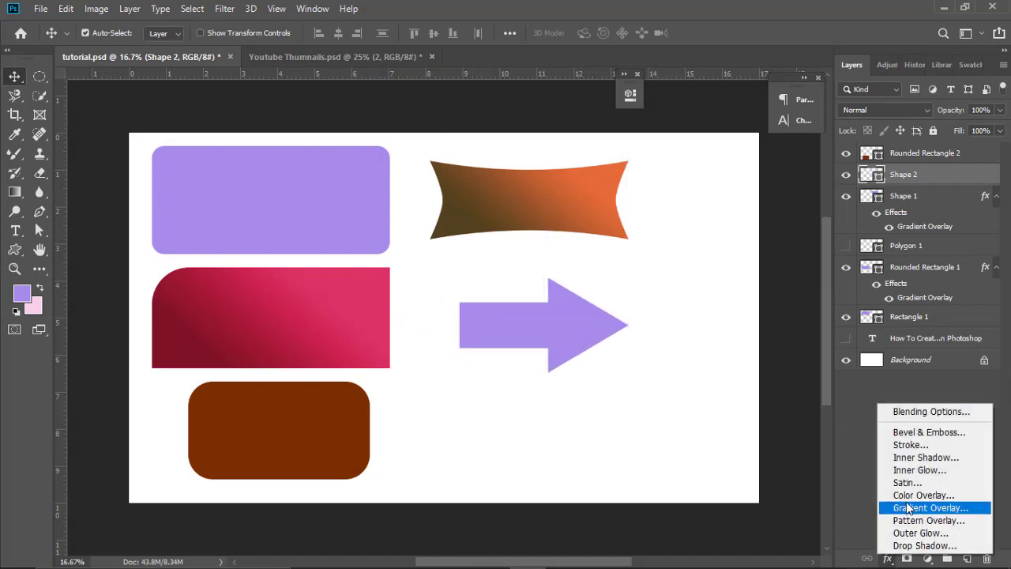
pyautogui.click(908, 507)
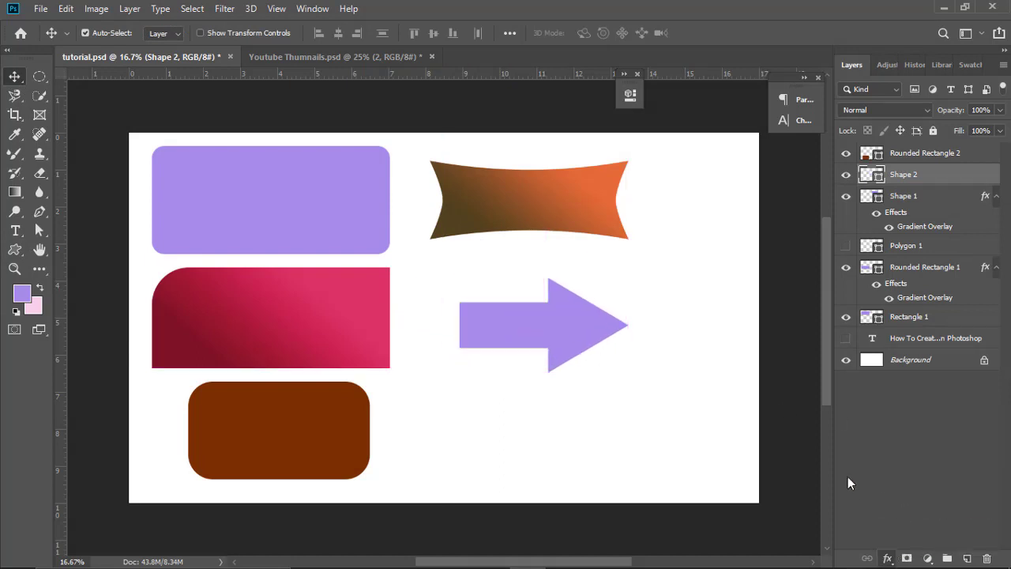
pyautogui.click(730, 300)
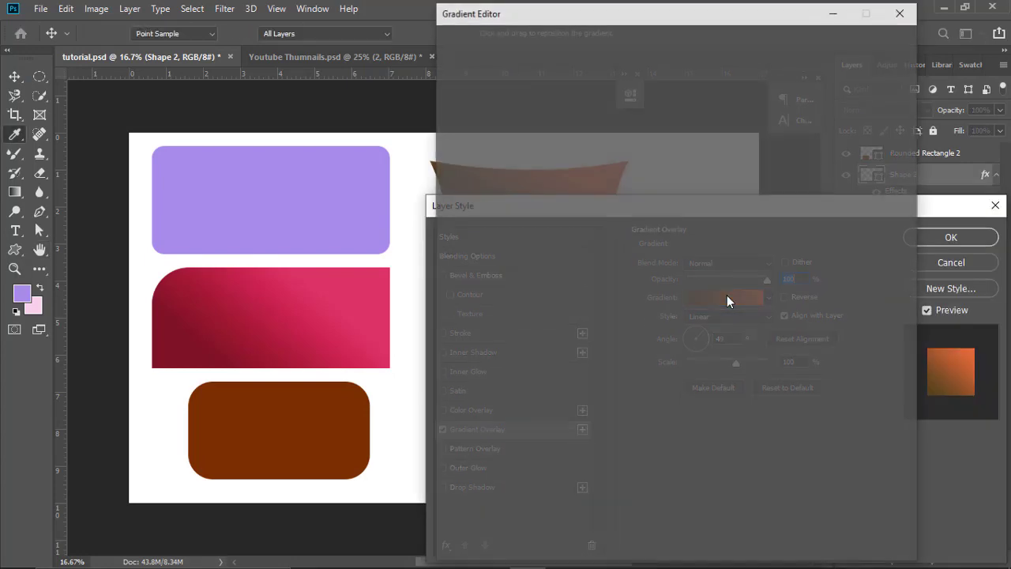
pyautogui.scroll(-2, 592, 197)
pyautogui.scroll(-2, 588, 237)
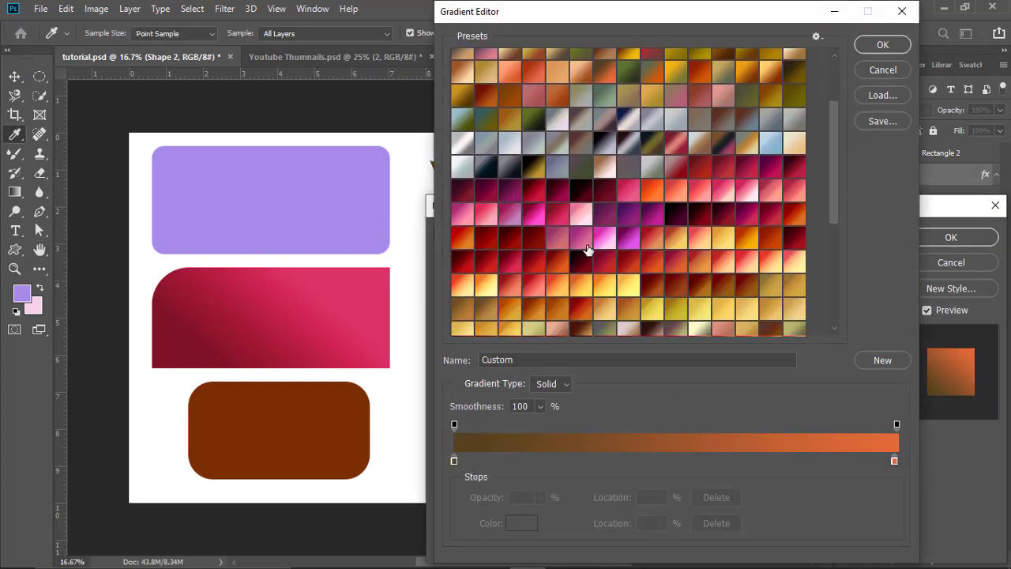
pyautogui.scroll(-2, 552, 261)
pyautogui.scroll(-1, 518, 270)
pyautogui.click(535, 229)
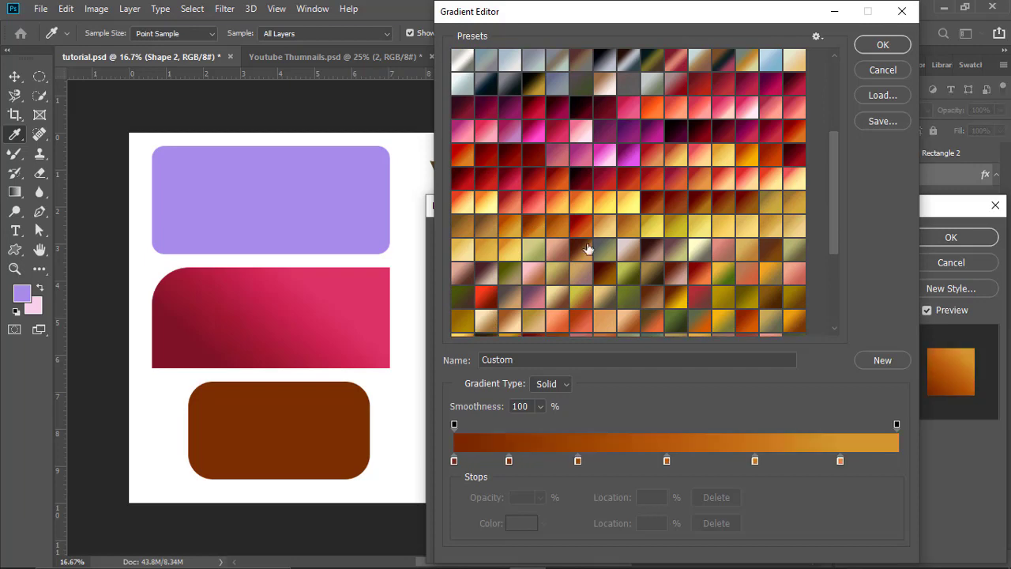
pyautogui.click(510, 298)
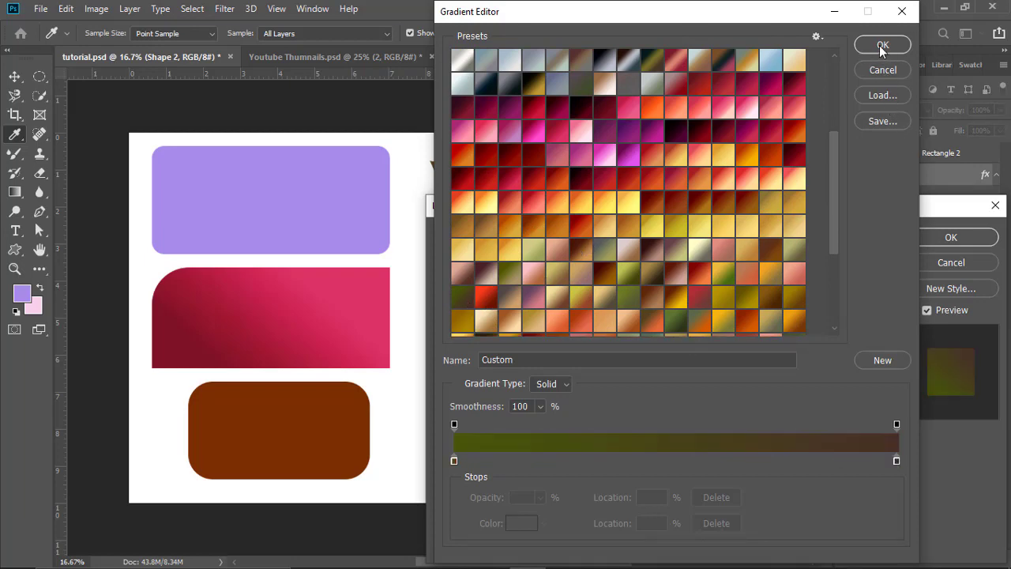
pyautogui.click(882, 46)
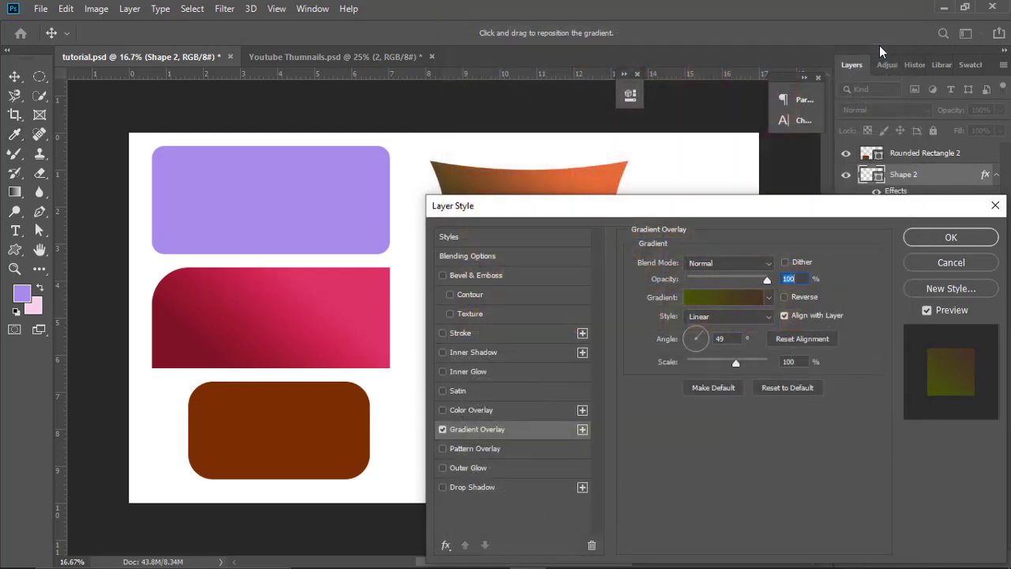
pyautogui.click(908, 236)
pyautogui.moveTo(582, 316)
pyautogui.mouseDown()
pyautogui.moveTo(582, 293)
pyautogui.moveTo(575, 335)
pyautogui.mouseUp()
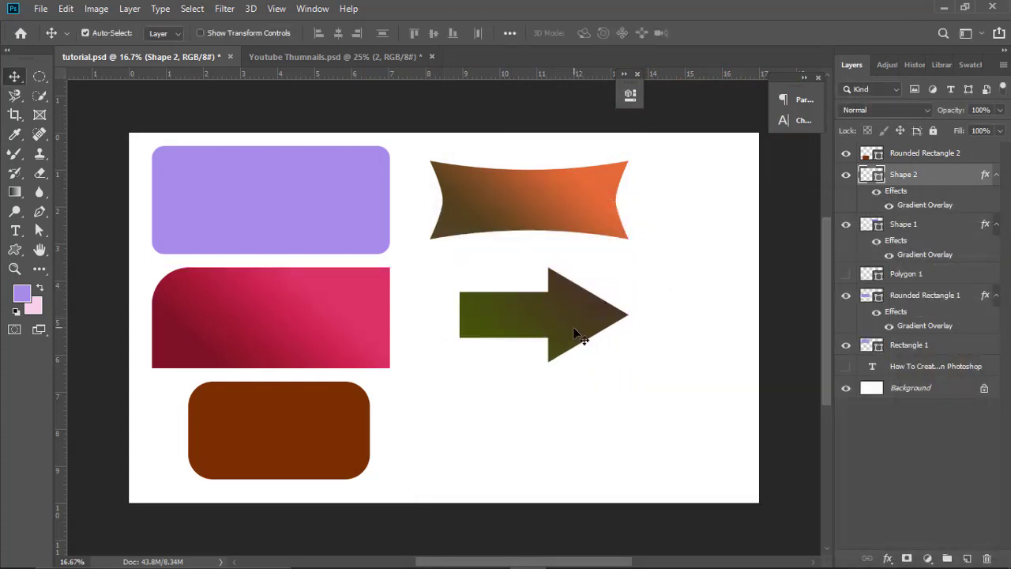